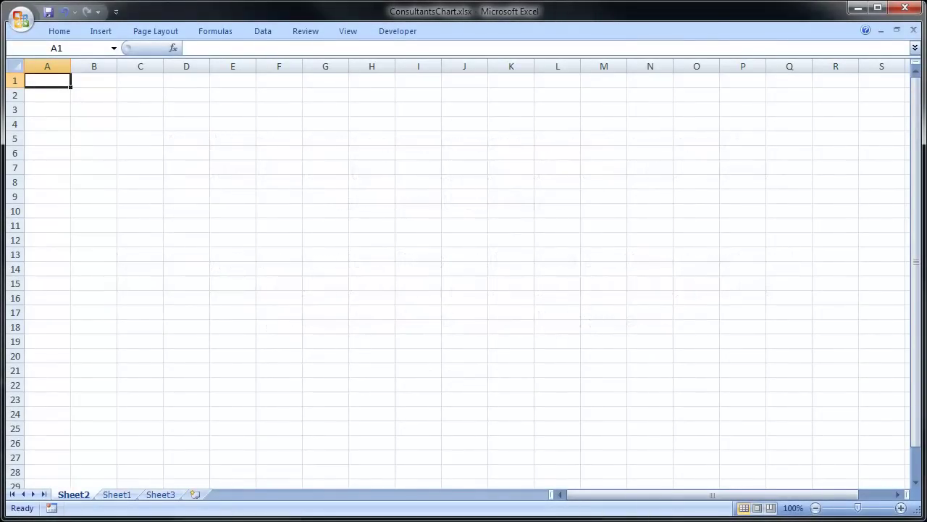
Add an Item heading in A1 and fill the item numbers 1 to 8 down column A.
type("Item")
key("Return")
type("1")
key("Return")
type("2")
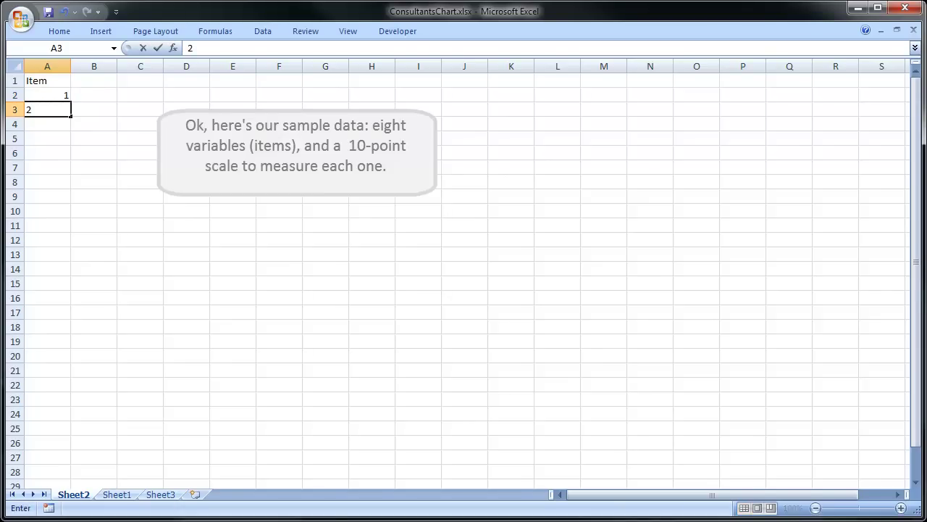
key("ctrl+Return")
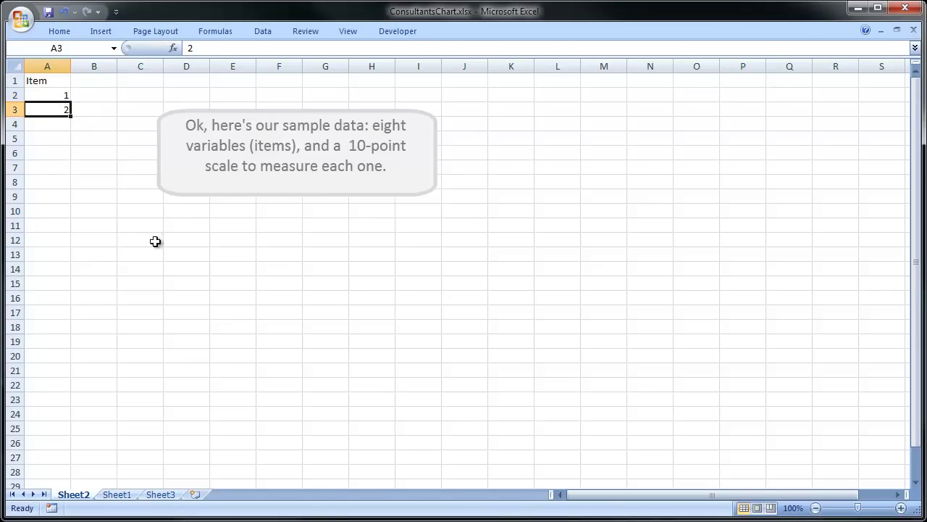
left_click_drag(64, 95, 70, 204)
Add a Value heading in B1 and fill B2:B9 with =ROUND(RAND()*9,0)+1.
left_click(111, 83)
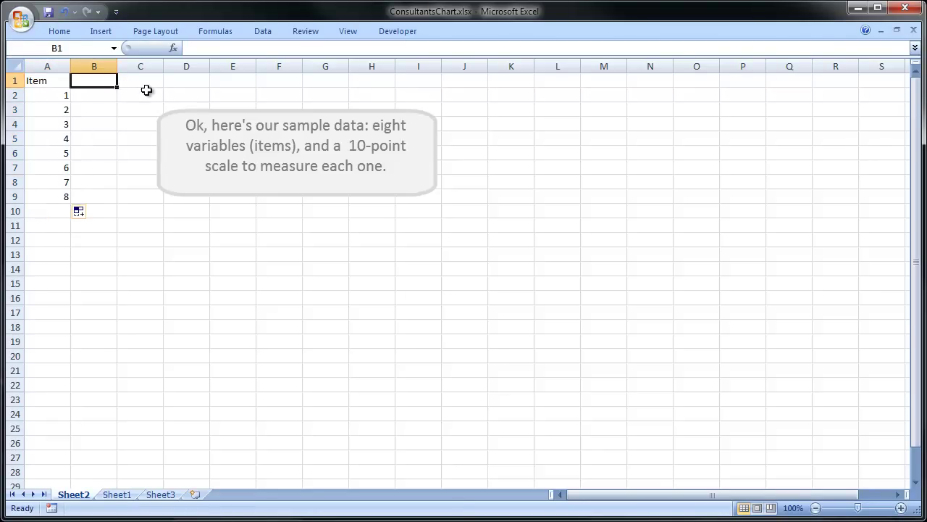
type("Value")
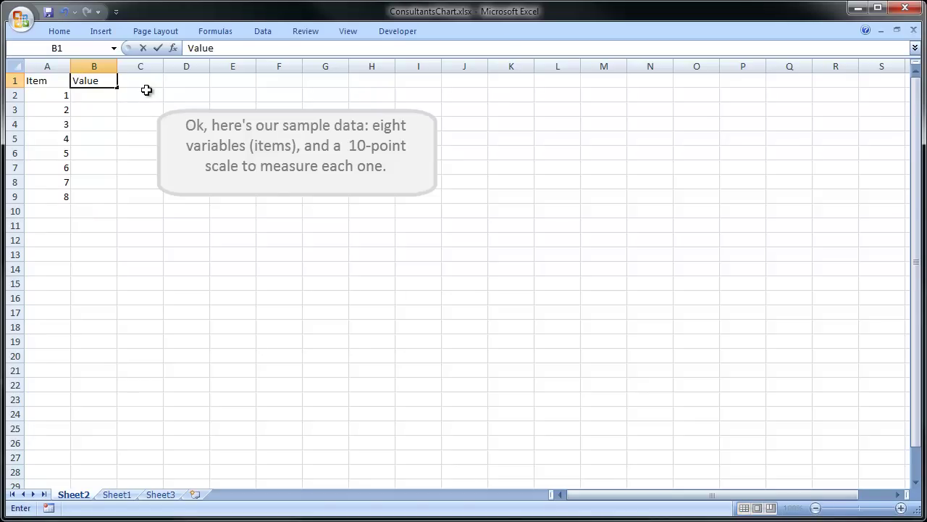
key("Return")
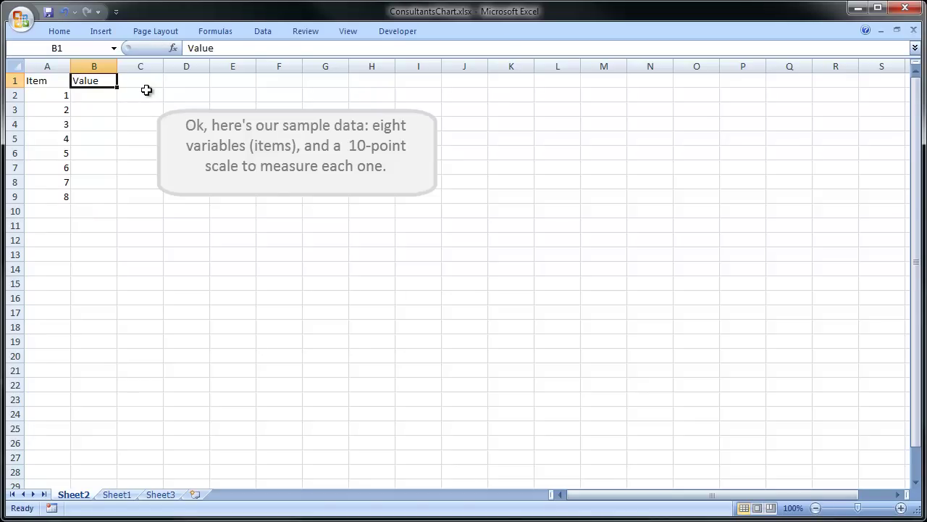
type("=round(rand()*9")
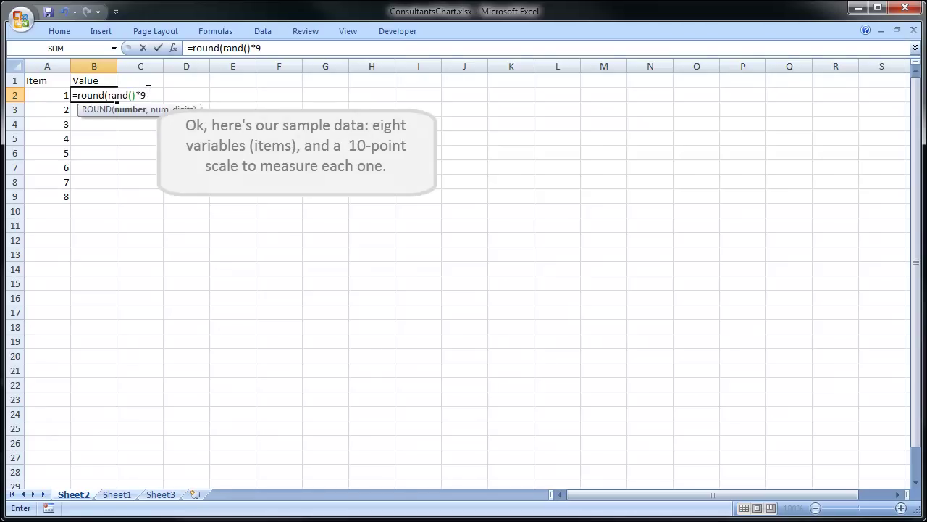
type(",0)")
type("+1")
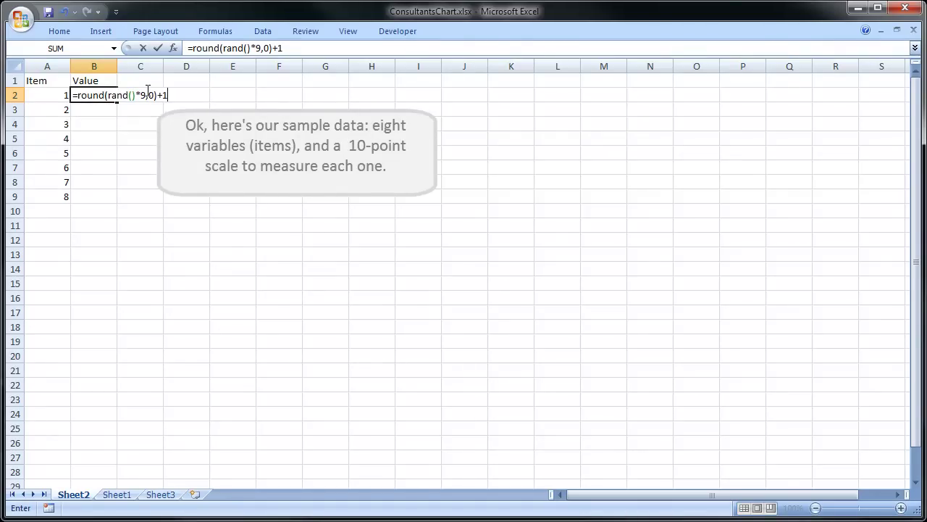
key("ctrl+Return")
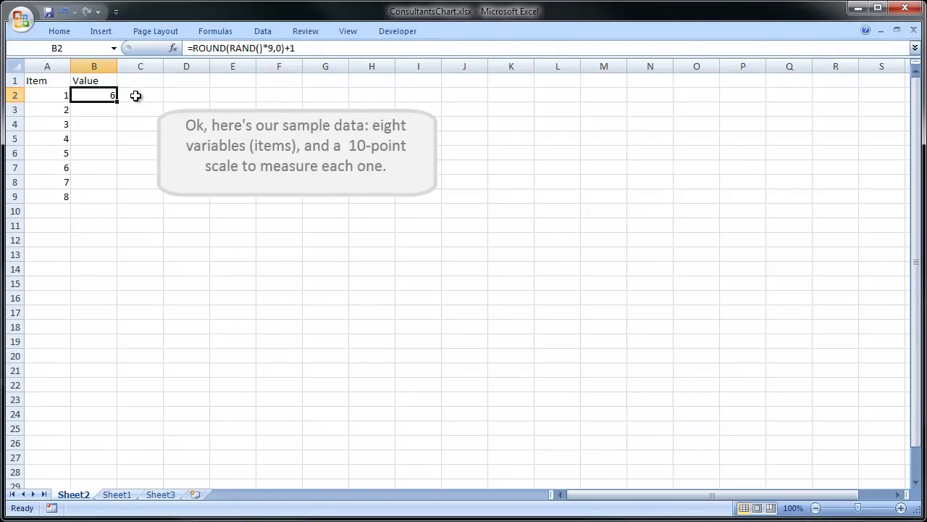
left_click_drag(117, 102, 120, 199)
Add a Scale heading in E1 with the numbers 1 to 10 filled down E2:E11.
left_click(232, 83)
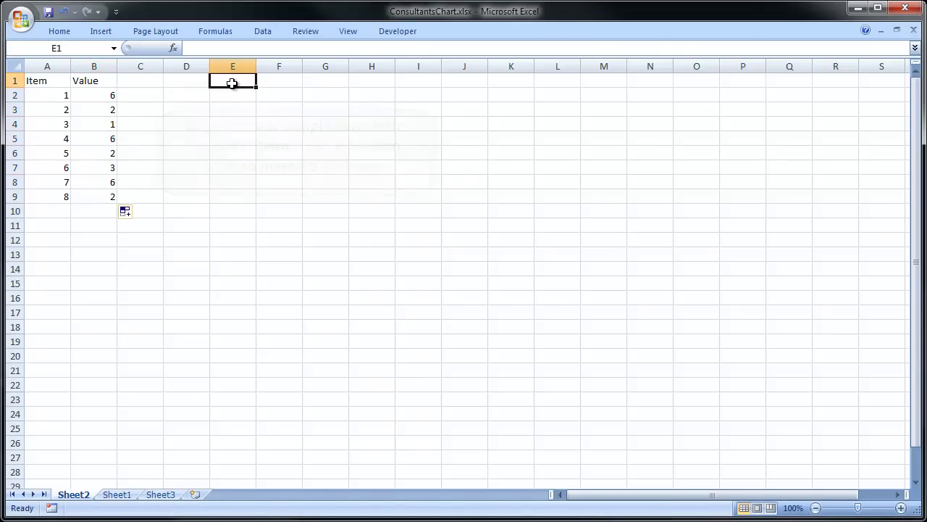
type("Scale")
key("Return")
type("1")
key("Return")
type("2")
key("Return")
key("Up")
key("Up")
key("shift+Down")
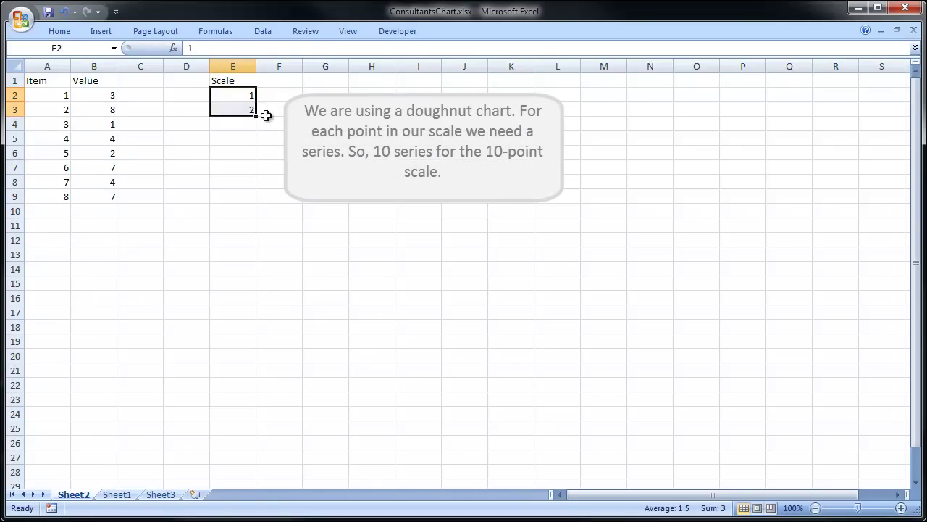
left_click_drag(256, 116, 251, 230)
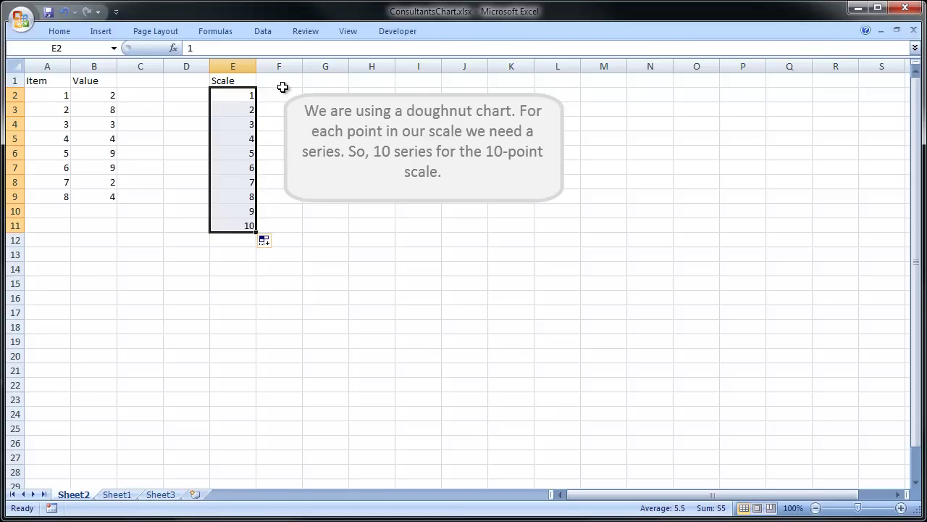
Enter the paired item numbers 1,1,2,2 through 8,8 across F1:U1.
left_click(290, 83)
type("1")
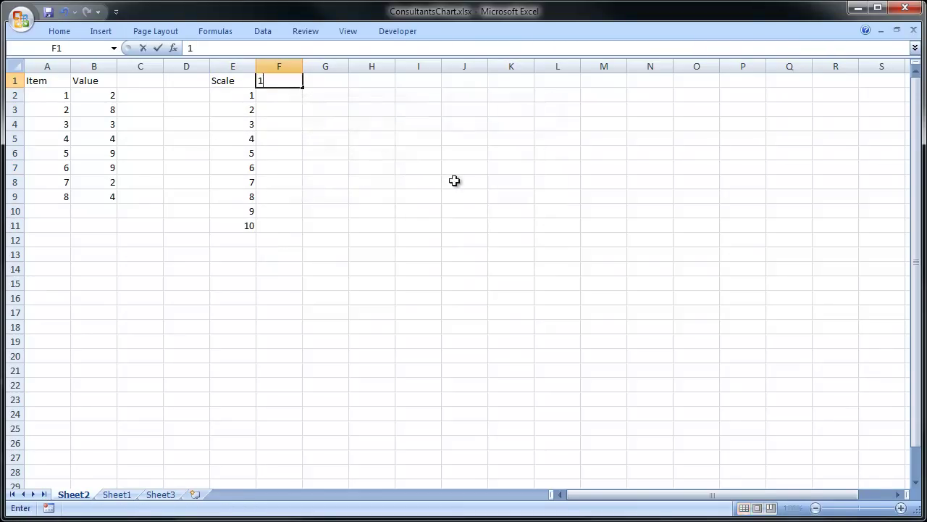
key("Tab")
type("1")
key("Tab")
type("2\t2\t3\t3\t4")
key("Tab")
type("4")
key("Tab")
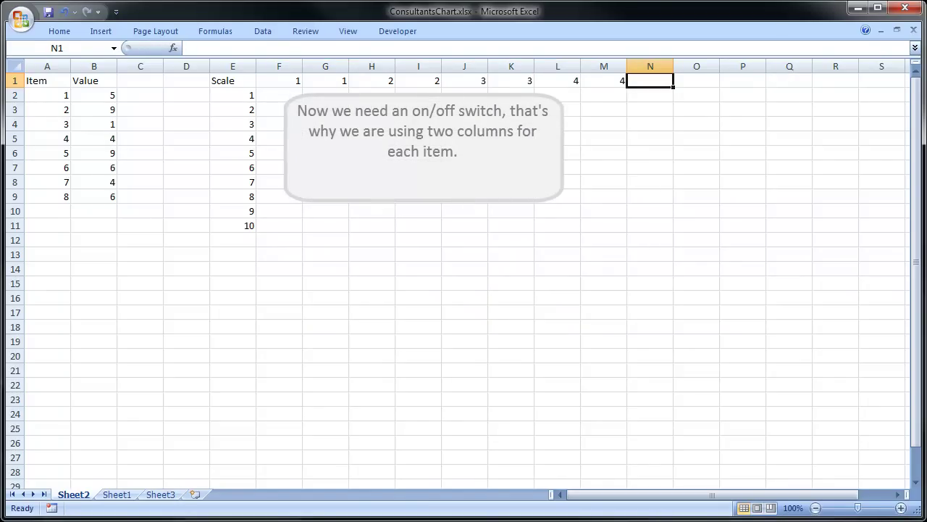
type("5")
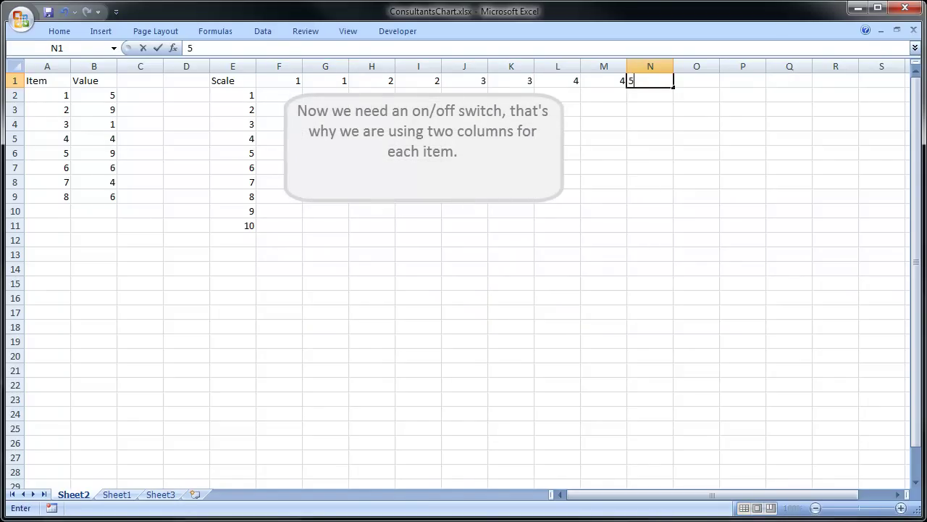
type("\t5\t6\t6\t7\t7\t8\t8")
key("shift+Tab")
key("Left")
key("Left")
key("Left")
key("Left")
key("ctrl+Home")
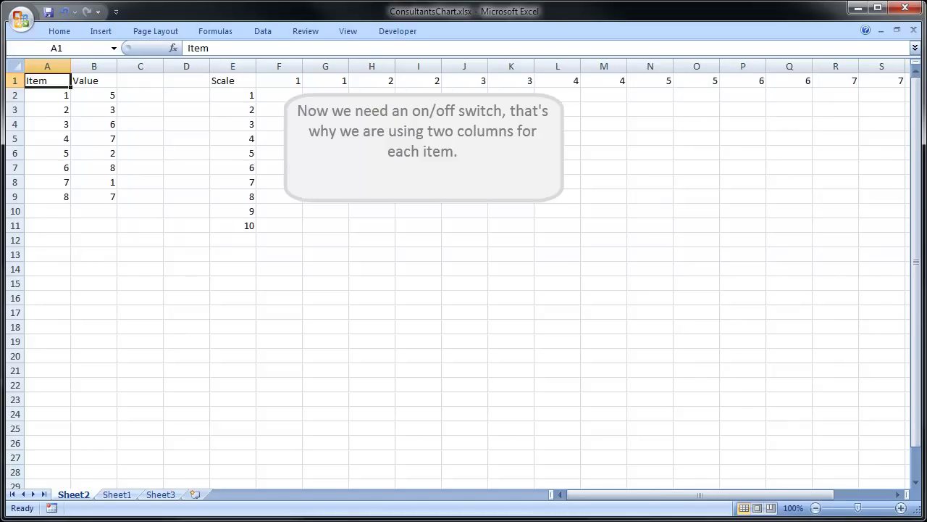
Narrow columns F through U.
mouse_move(276, 66)
left_mouse_down()
mouse_move(859, 66)
mouse_move(778, 66)
left_mouse_up()
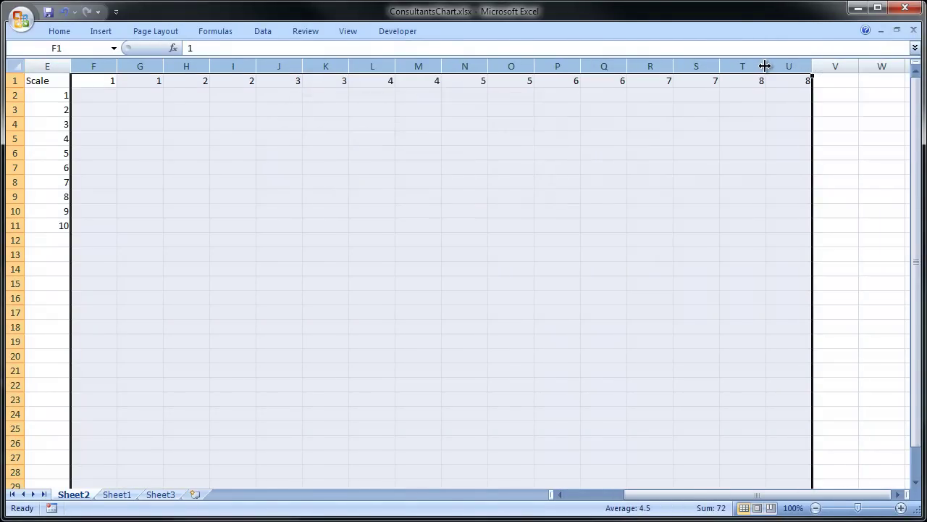
left_click_drag(763, 63, 743, 62)
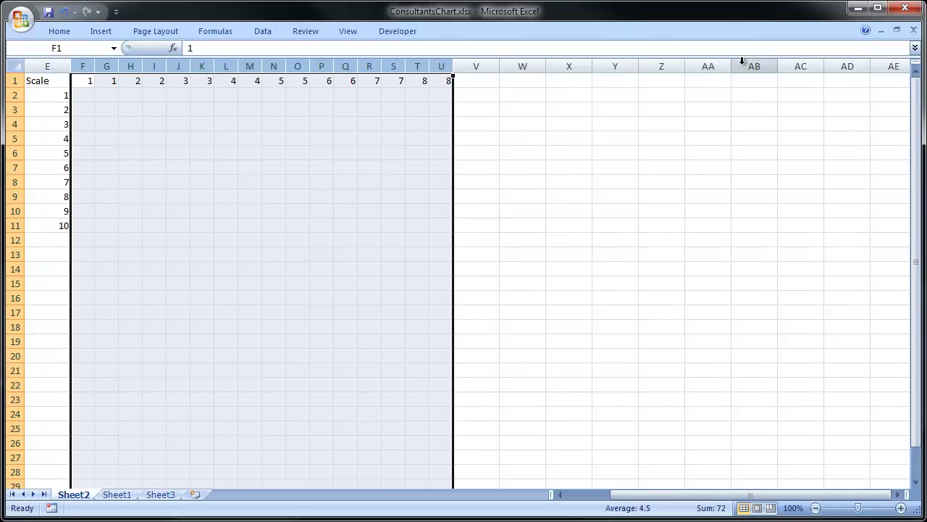
key("ctrl+Home")
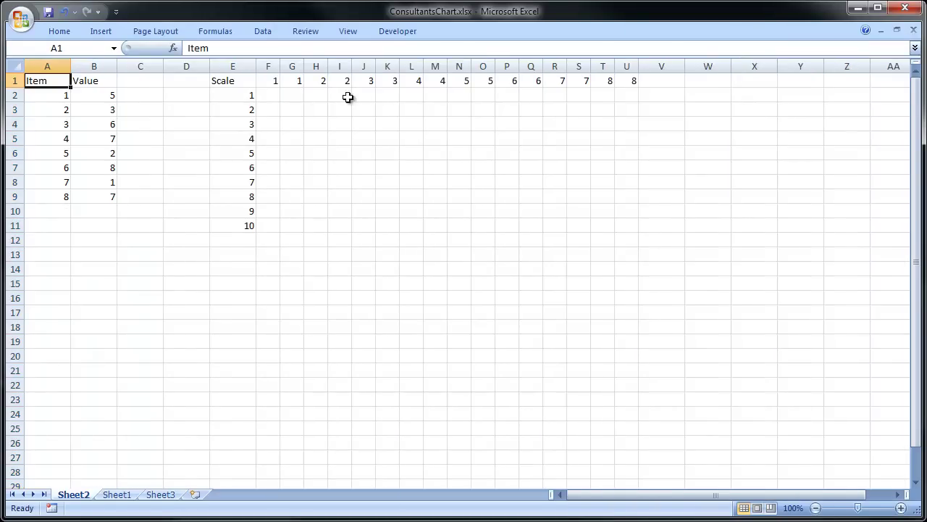
Fill the grid F2:U11 with the placeholder value 10.
left_click(273, 95)
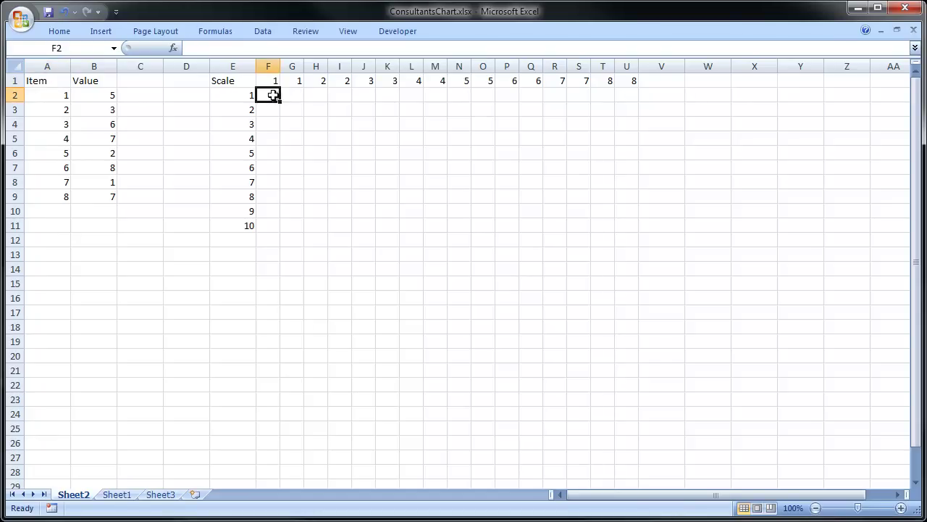
type("10")
key("ctrl+Return")
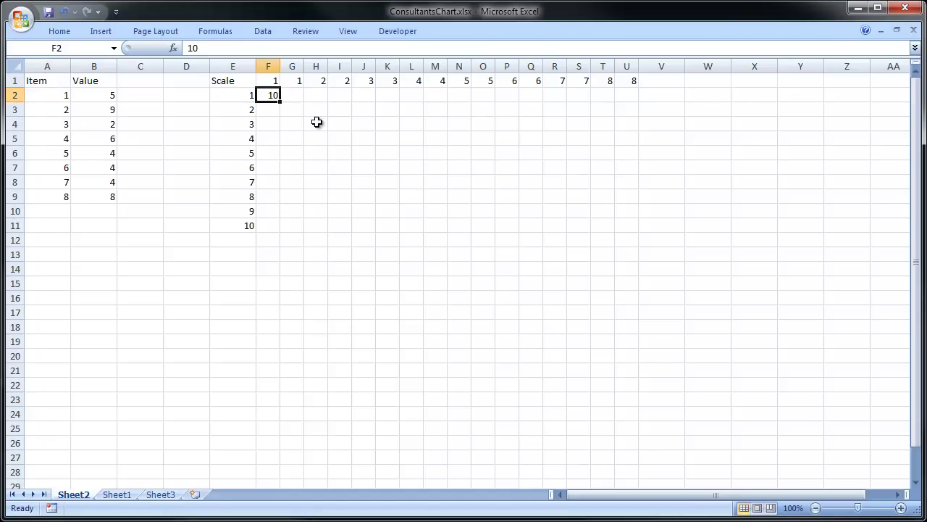
mouse_move(282, 102)
left_mouse_down()
mouse_move(282, 250)
mouse_move(688, 222)
mouse_move(637, 225)
left_mouse_up()
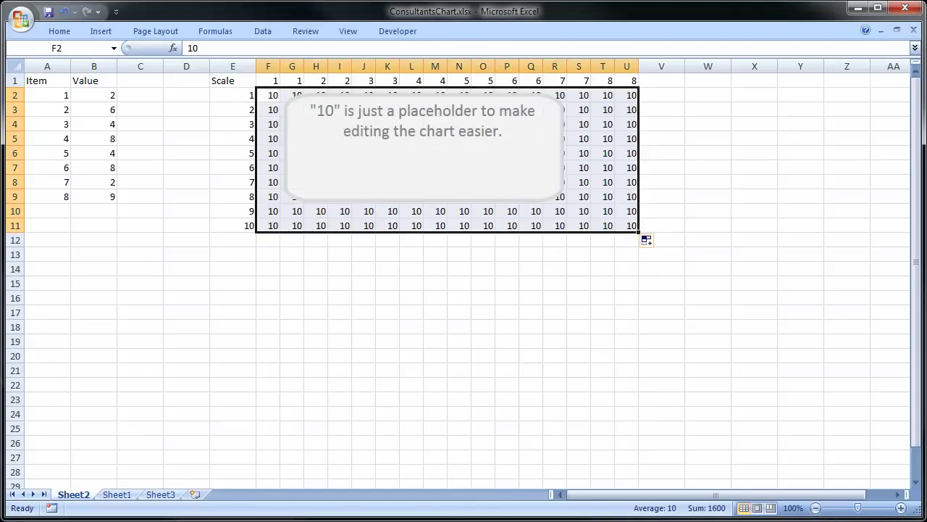
Insert a doughnut chart from Other Charts, move it up beside the data, and enlarge it.
left_click(110, 33)
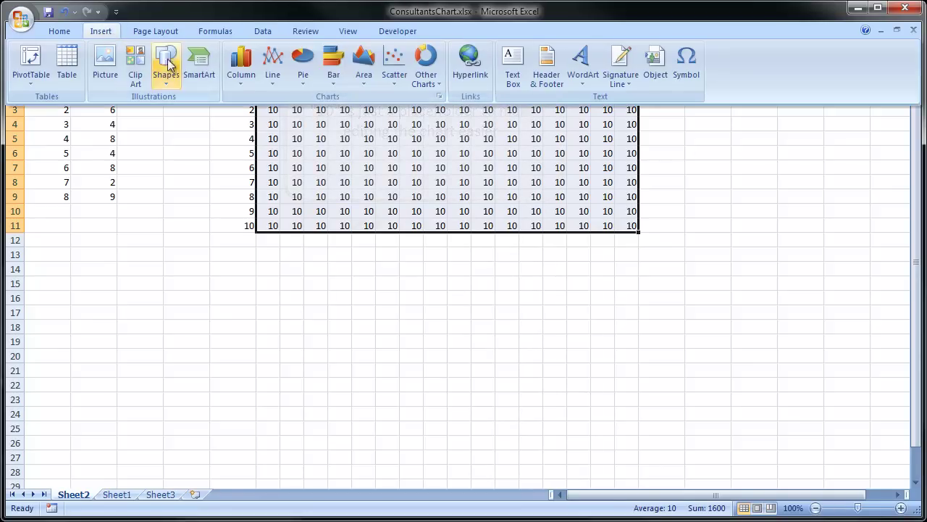
left_click(435, 84)
left_click(436, 239)
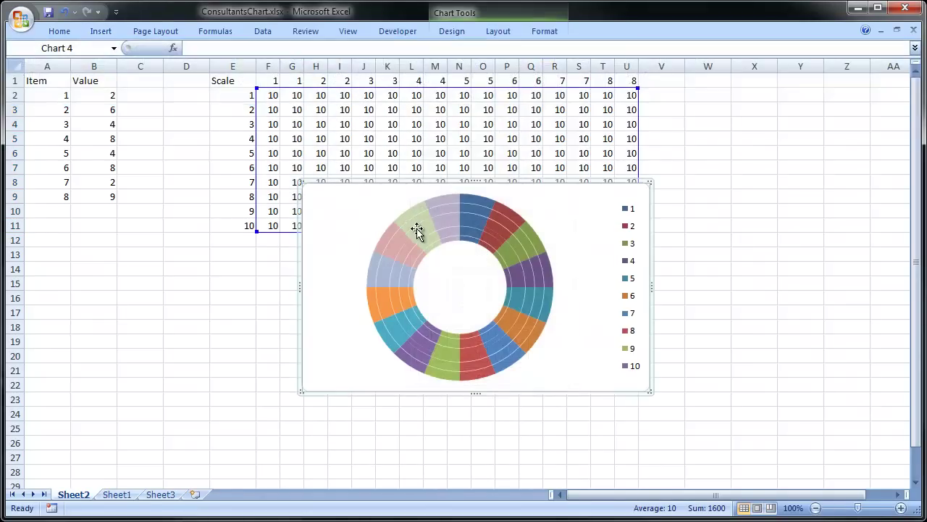
mouse_move(408, 179)
left_mouse_down()
mouse_move(404, 97)
mouse_move(535, 79)
left_mouse_up()
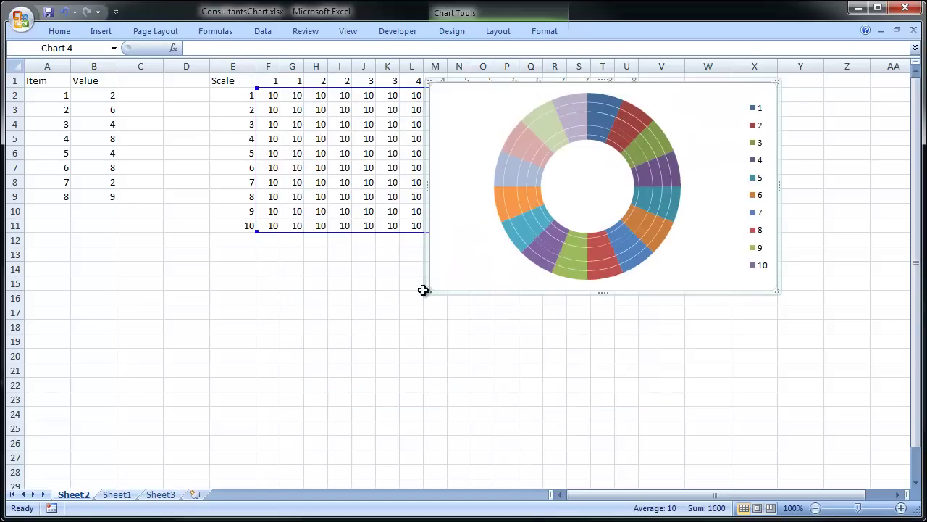
left_click_drag(430, 288, 411, 420)
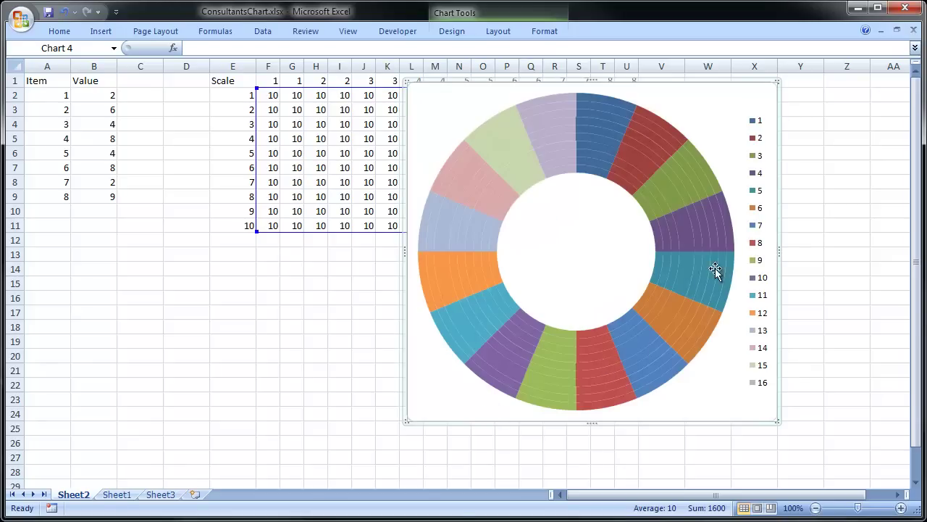
Delete the doughnut chart's legend.
left_click(743, 189)
right_click(753, 191)
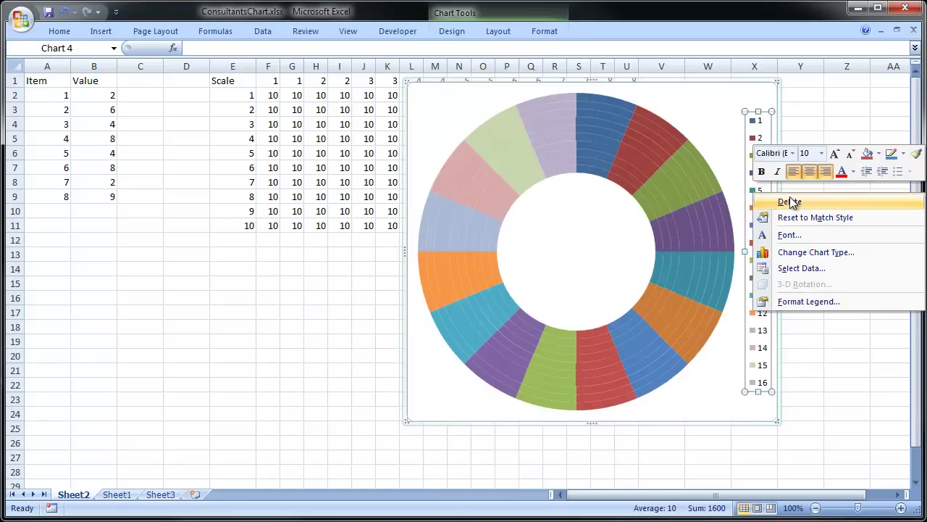
left_click(769, 199)
Set the doughnut hole size to 10% in Format Data Series.
left_click(576, 174)
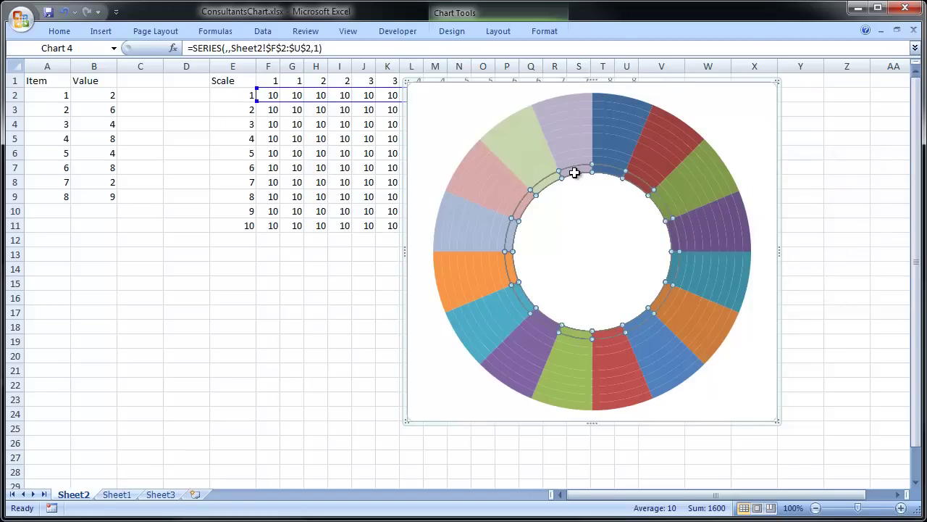
right_click(576, 174)
left_click(636, 297)
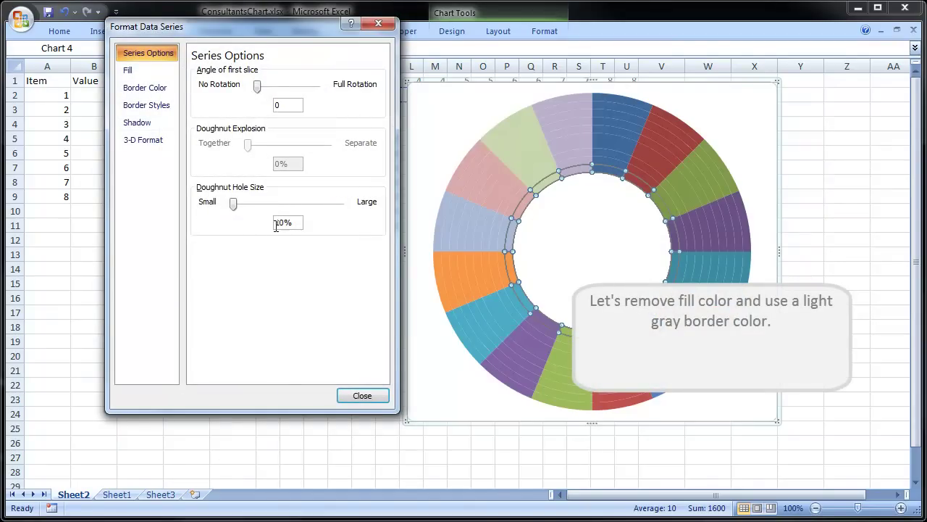
key("Tab")
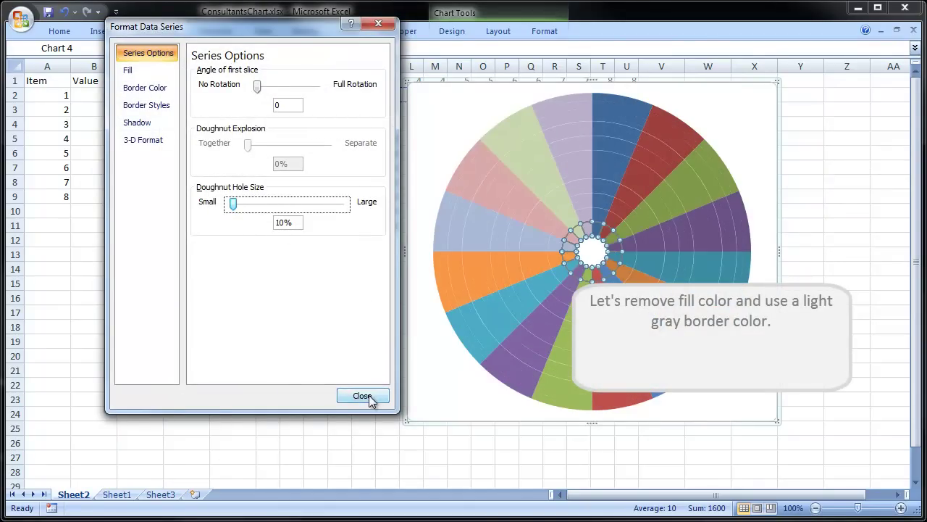
left_click(369, 397)
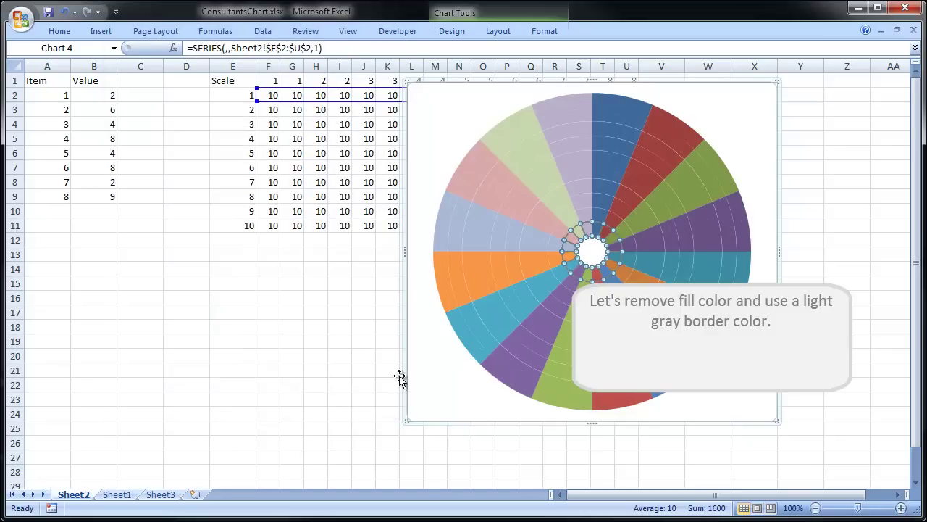
Give the outer ring no fill and a solid light gray border.
left_click(550, 110)
right_click(552, 112)
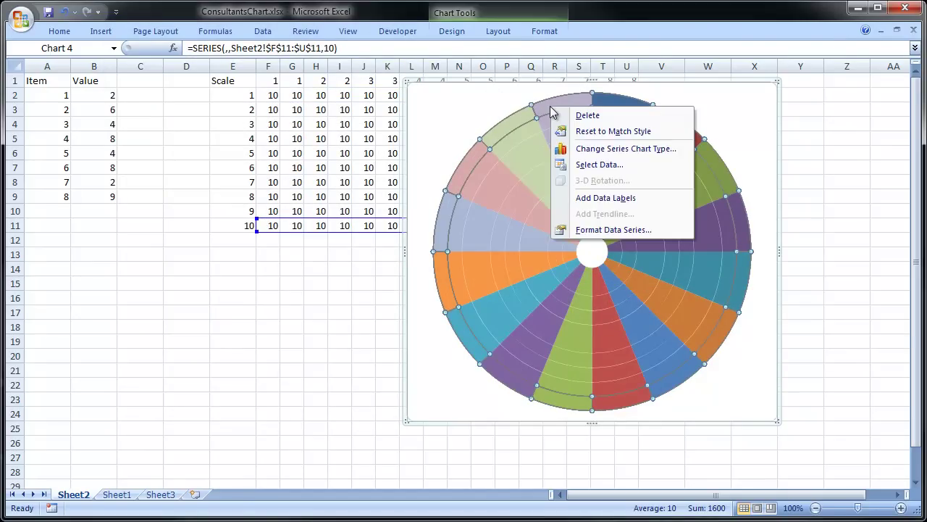
left_click(592, 230)
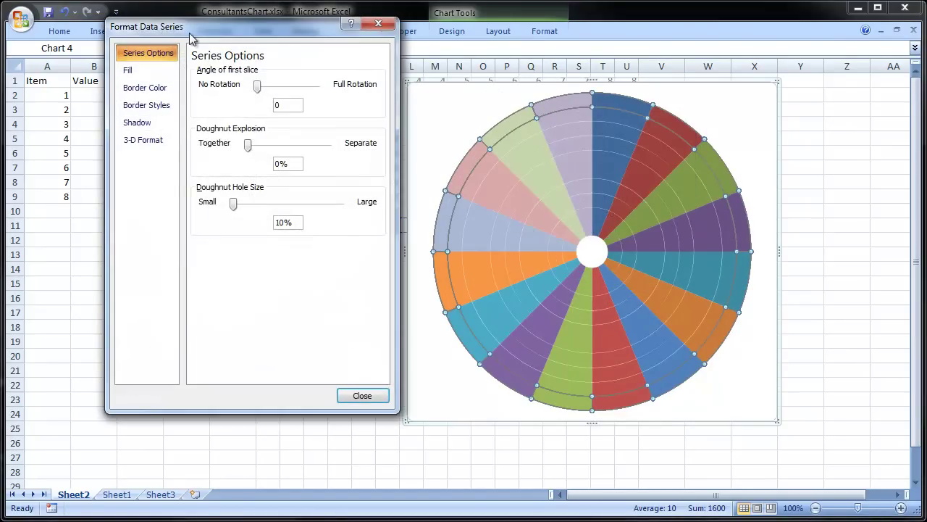
left_click(153, 71)
left_click(206, 72)
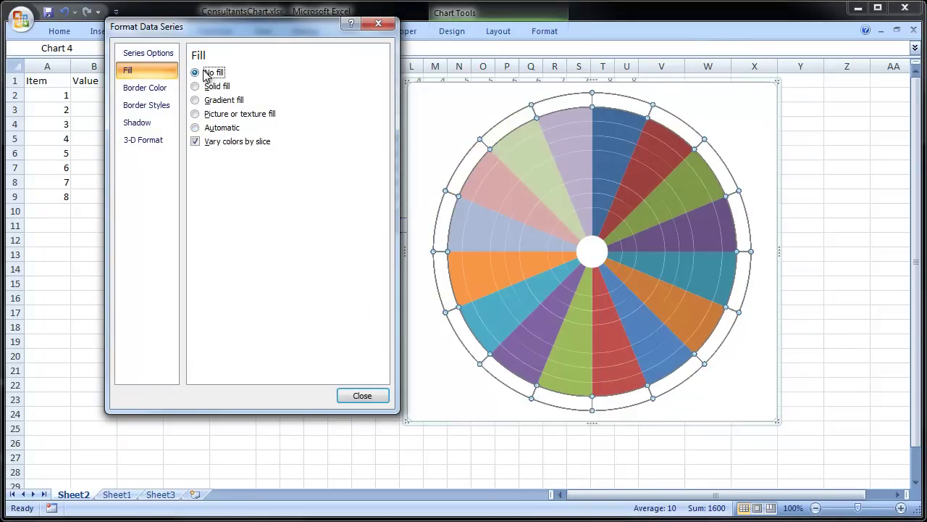
left_click(150, 89)
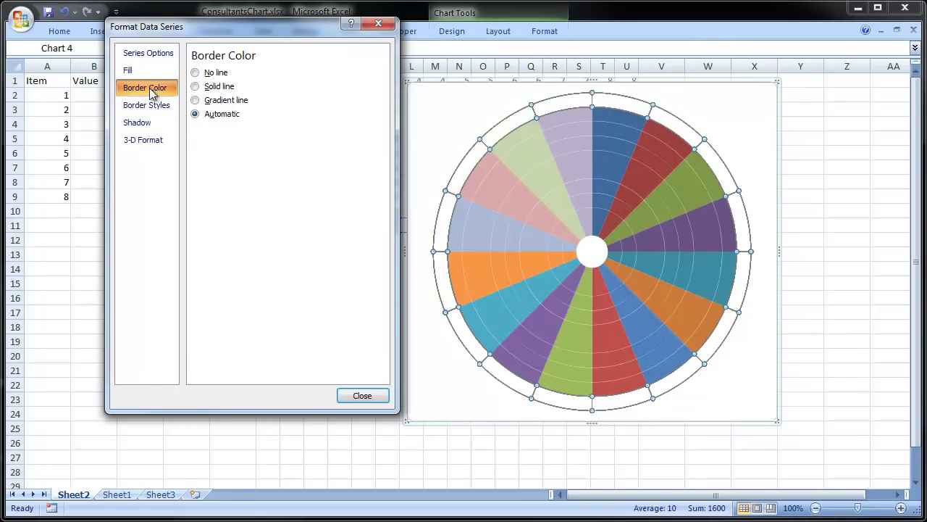
left_click(220, 88)
left_click(255, 131)
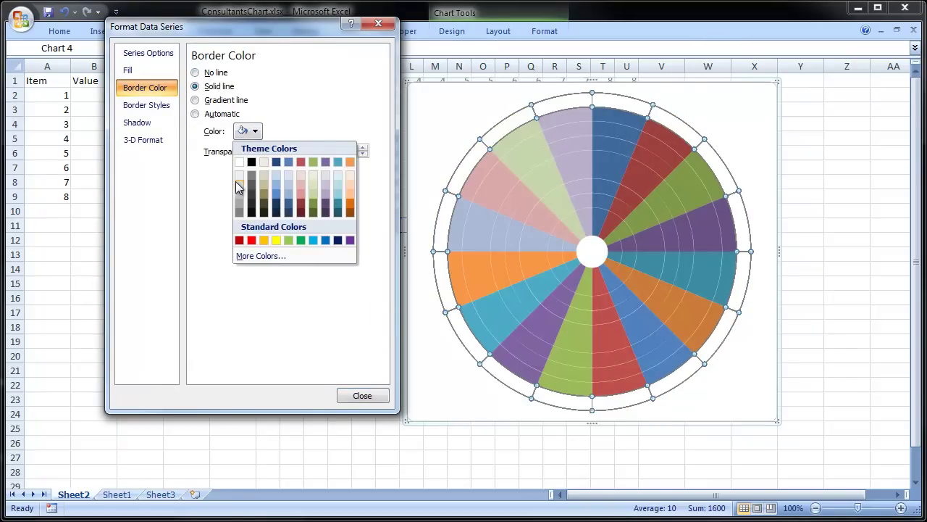
left_click(236, 181)
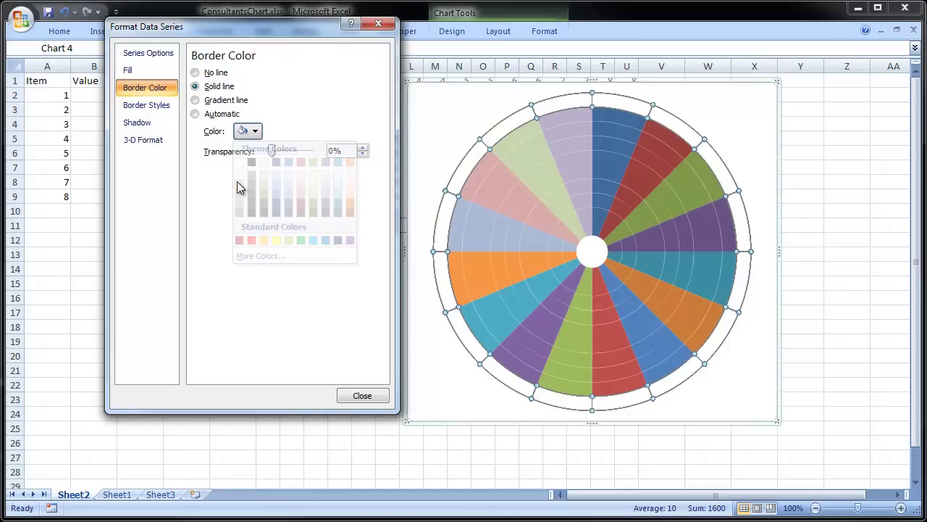
Give the next ring no fill and a solid gray border.
left_click(484, 166)
left_click(134, 70)
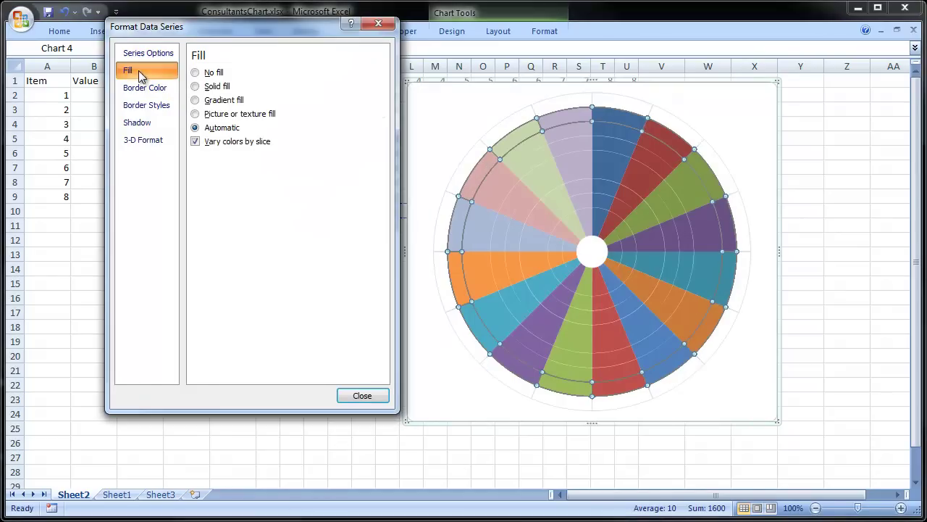
left_click(196, 73)
left_click(148, 87)
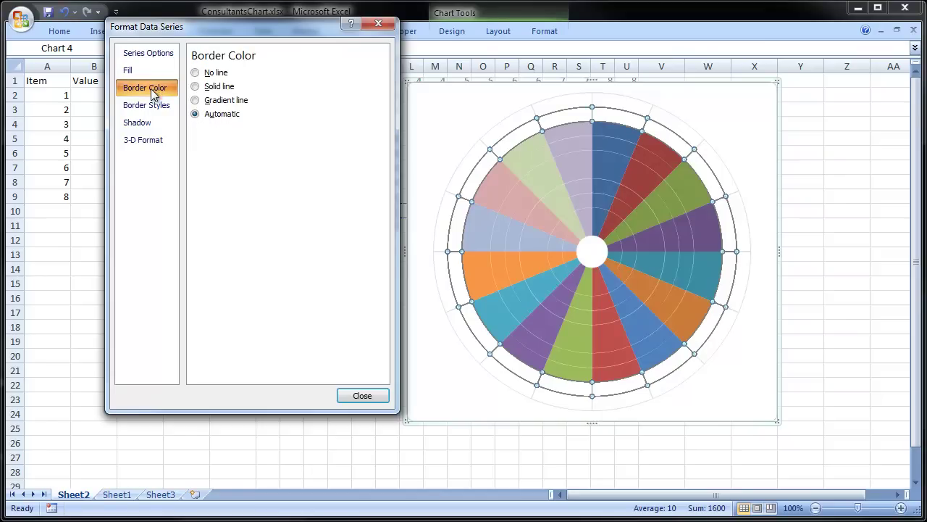
left_click(194, 87)
Give the innermost ring no fill and a solid border line, then close formatting.
left_click(484, 176)
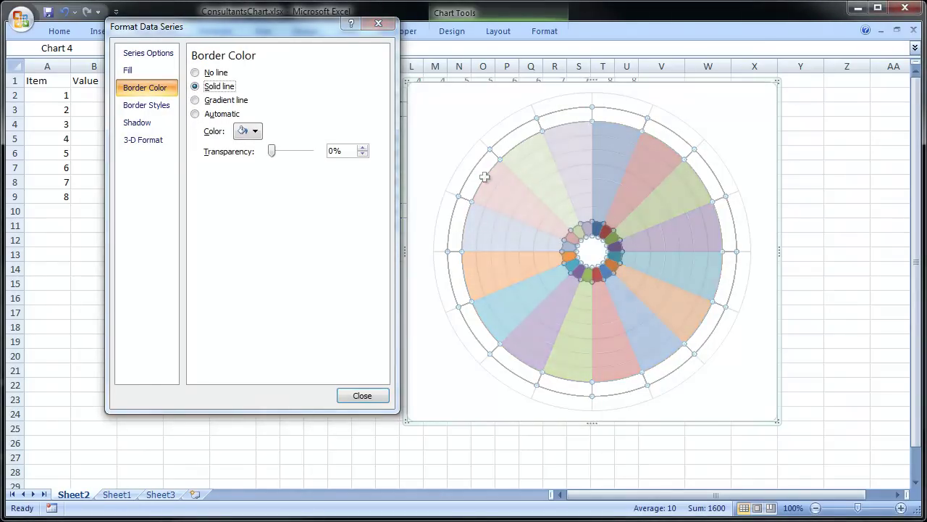
left_click(571, 239)
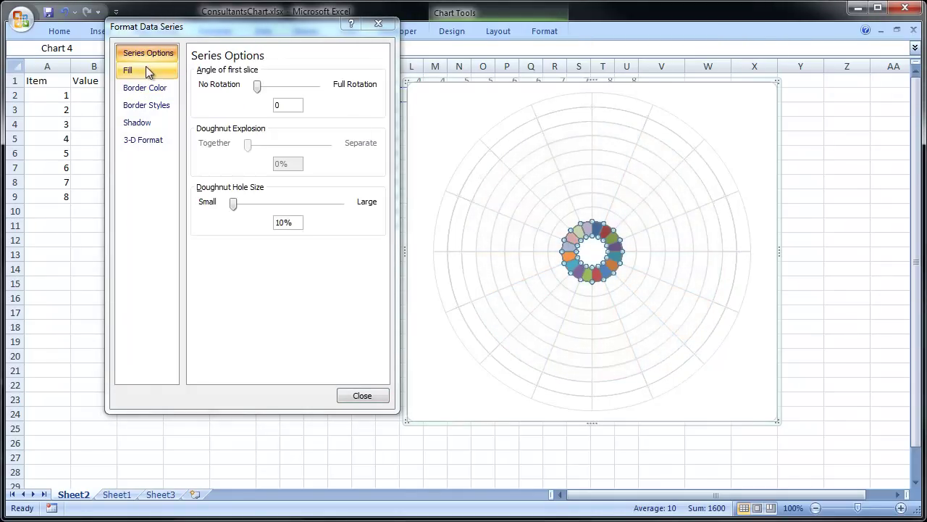
left_click(149, 69)
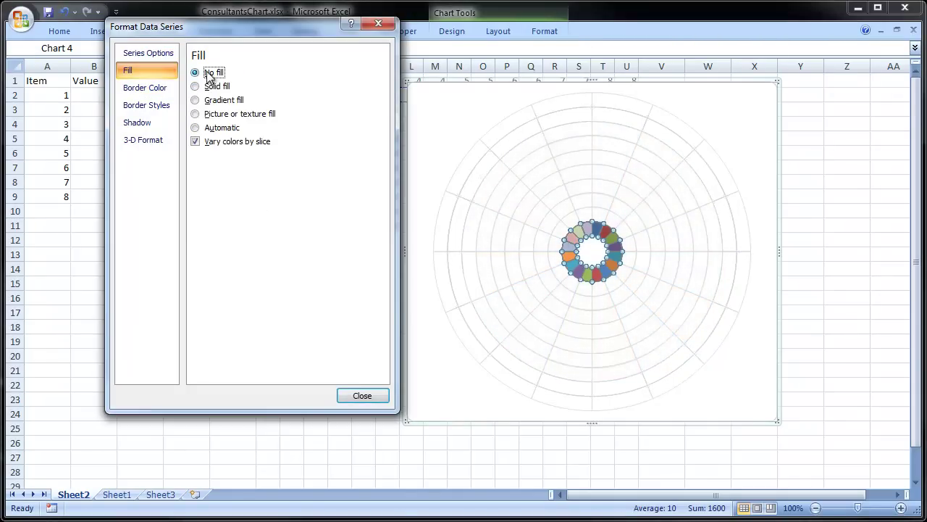
left_click(145, 88)
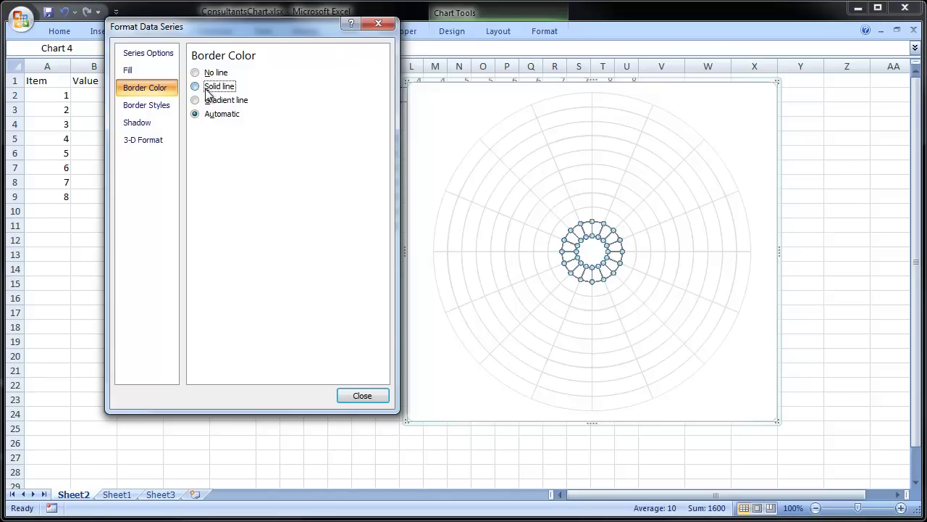
left_click(208, 89)
left_click(362, 395)
left_click(361, 390)
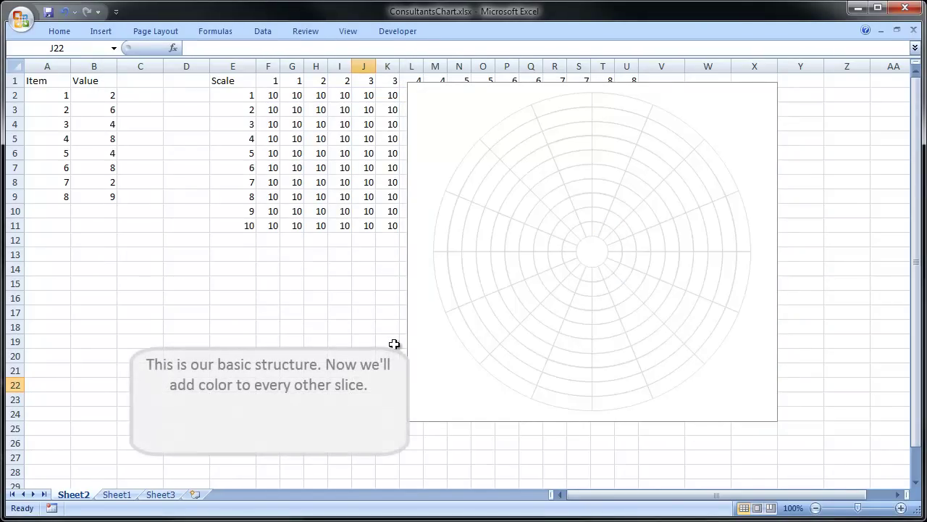
Fill the top slice of the outer ring solid dark blue.
left_click(615, 100)
left_click(615, 100)
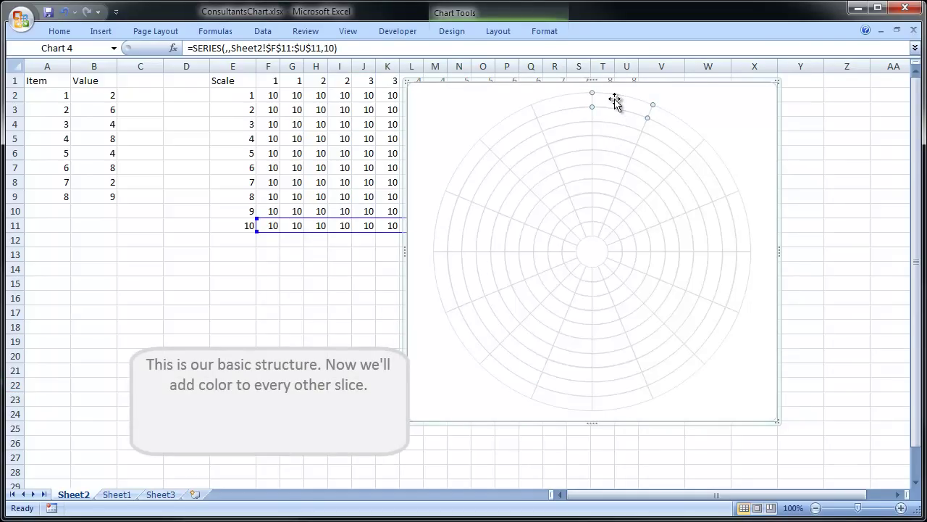
right_click(614, 100)
left_click(675, 226)
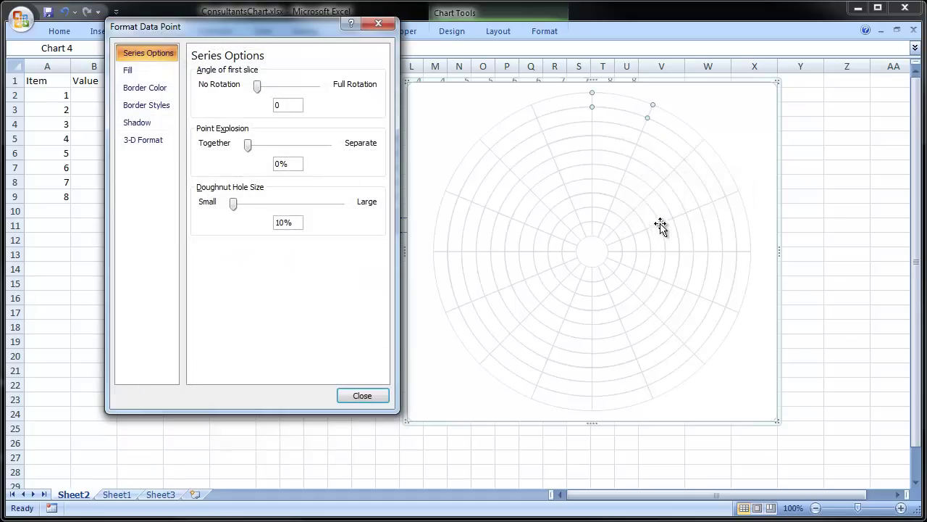
left_click(158, 76)
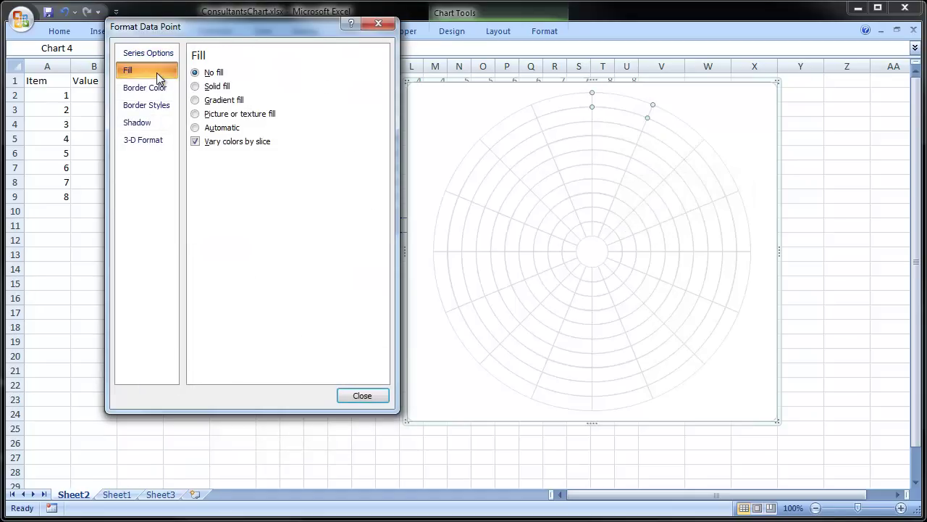
left_click(218, 87)
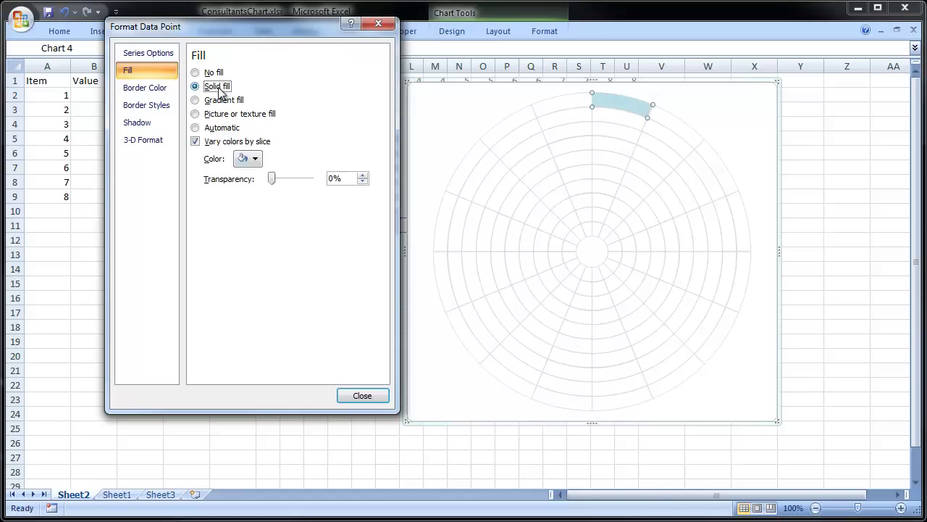
left_click(259, 166)
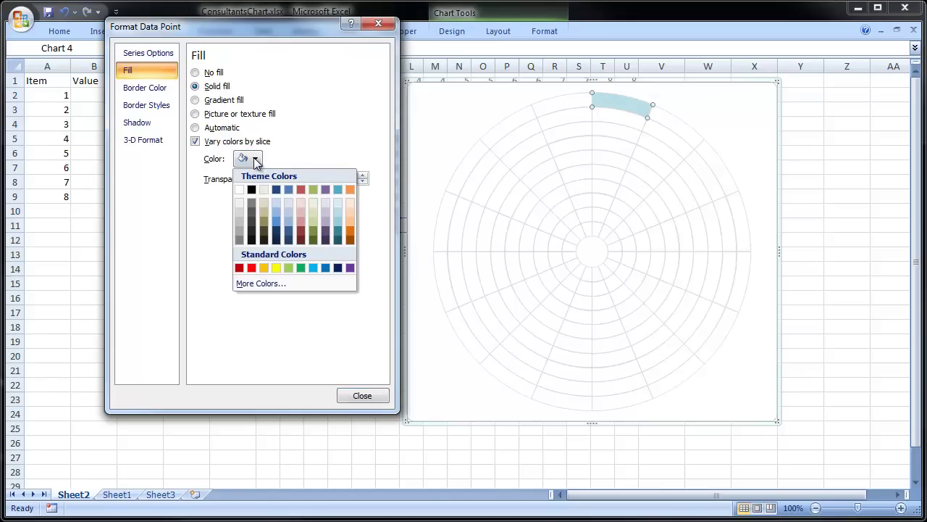
left_click(288, 190)
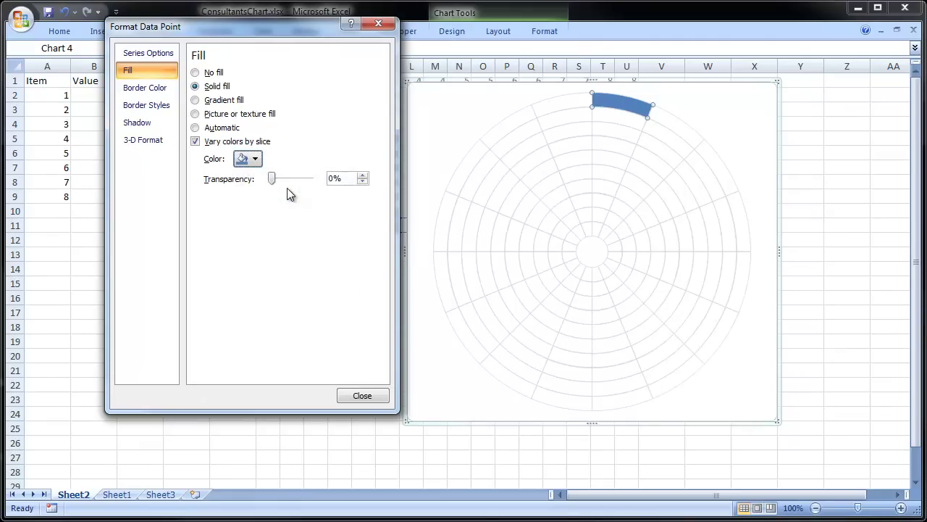
Give the top slices of the next inner rings a solid blue fill.
left_click(609, 122)
left_click(609, 122)
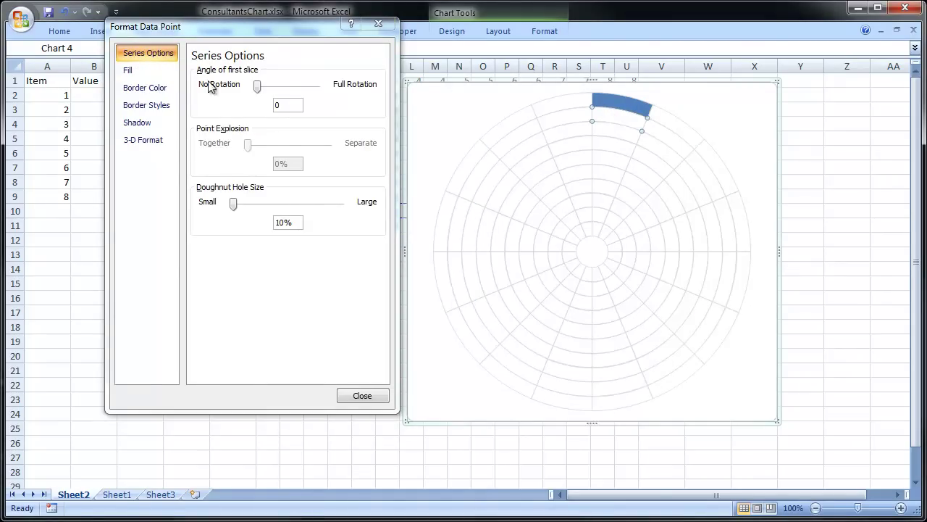
left_click(153, 73)
left_click(195, 86)
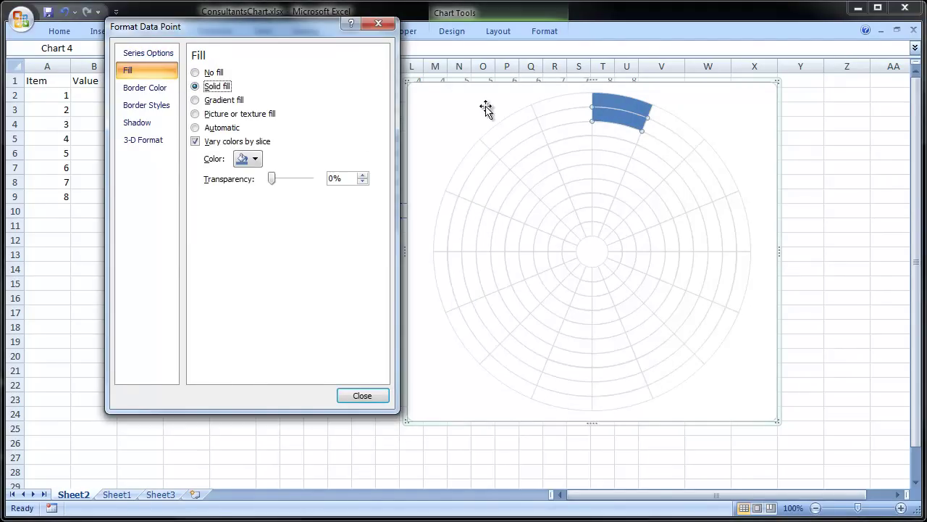
left_click(609, 134)
left_click(609, 134)
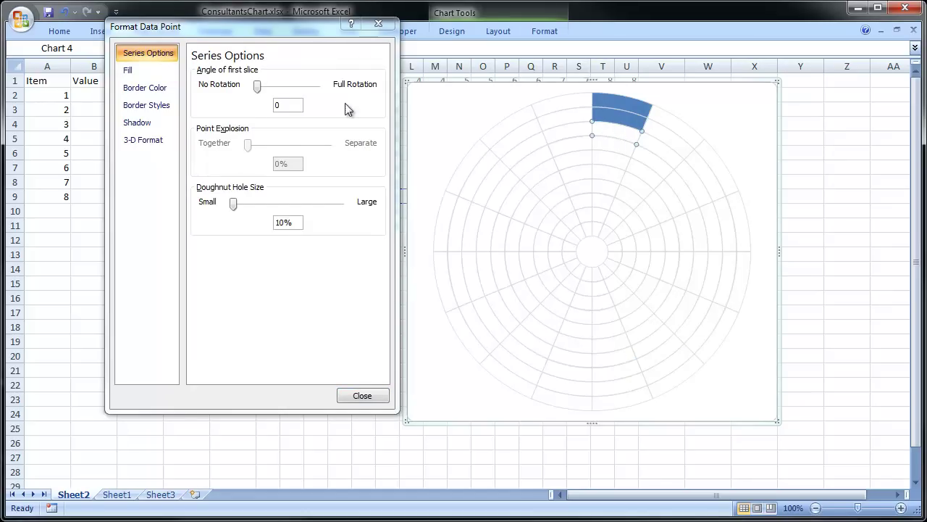
left_click(153, 72)
left_click(209, 87)
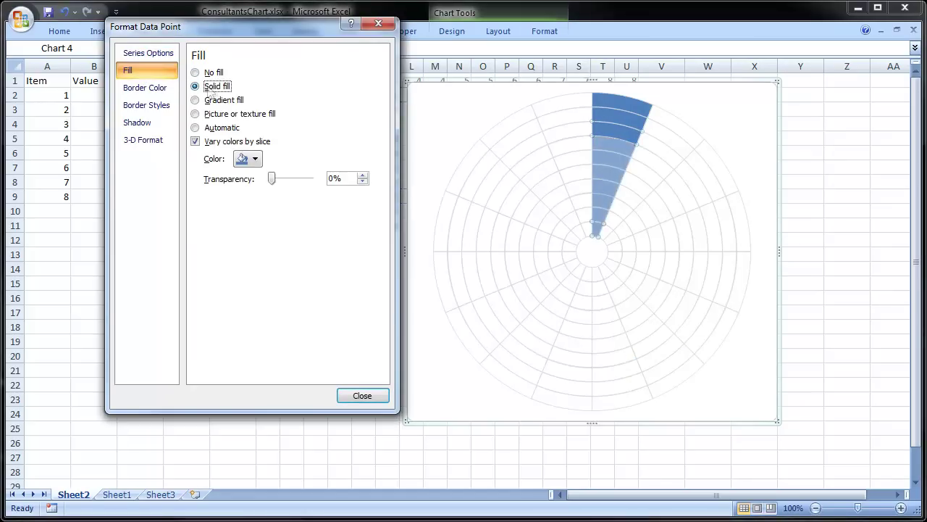
Give individual outer-ring segments of the next wedge a solid fill.
left_click(718, 169)
left_click(720, 169)
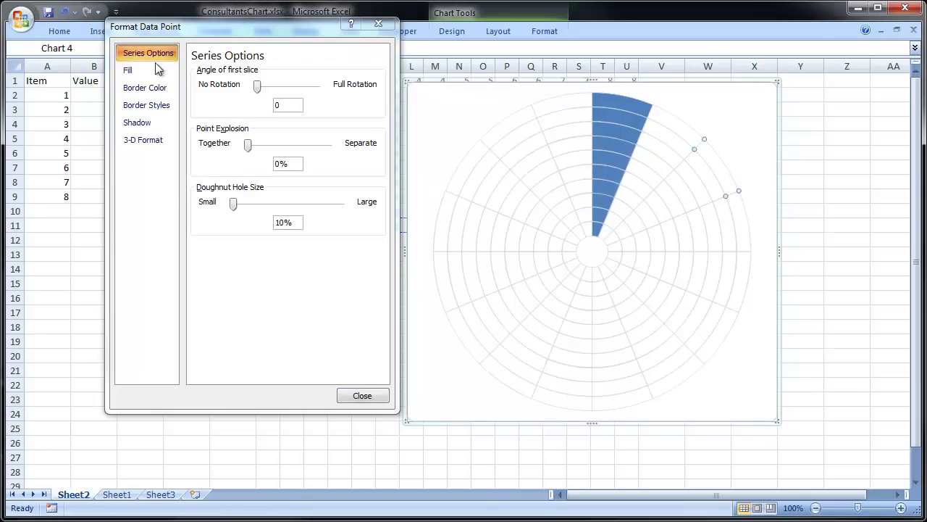
left_click(156, 71)
left_click(208, 91)
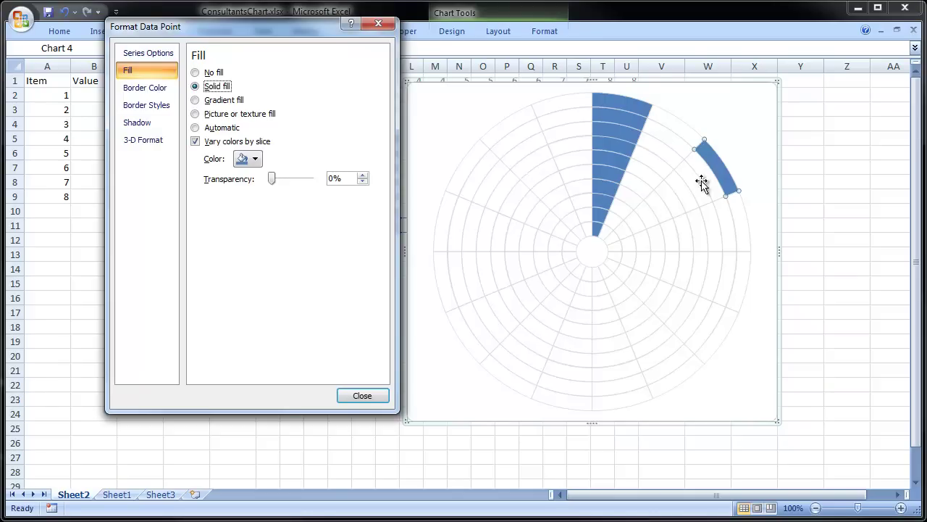
left_click(706, 178)
left_click(707, 178)
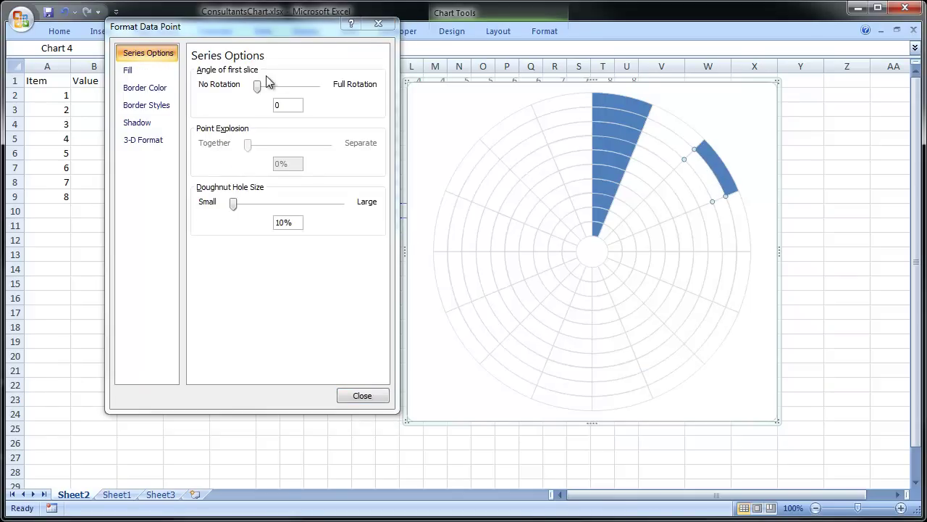
left_click(140, 70)
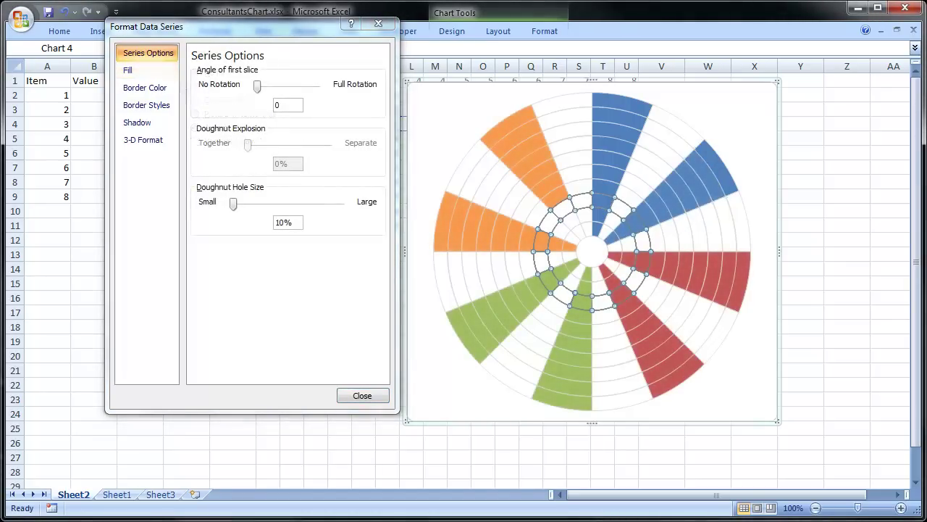
Give two inner-ring segments a solid orange fill.
left_click(565, 210)
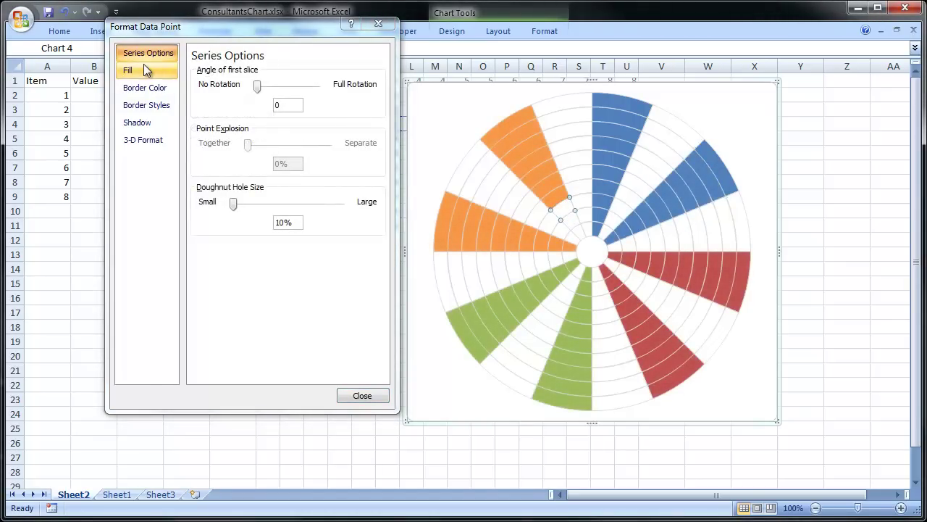
left_click(145, 70)
left_click(216, 87)
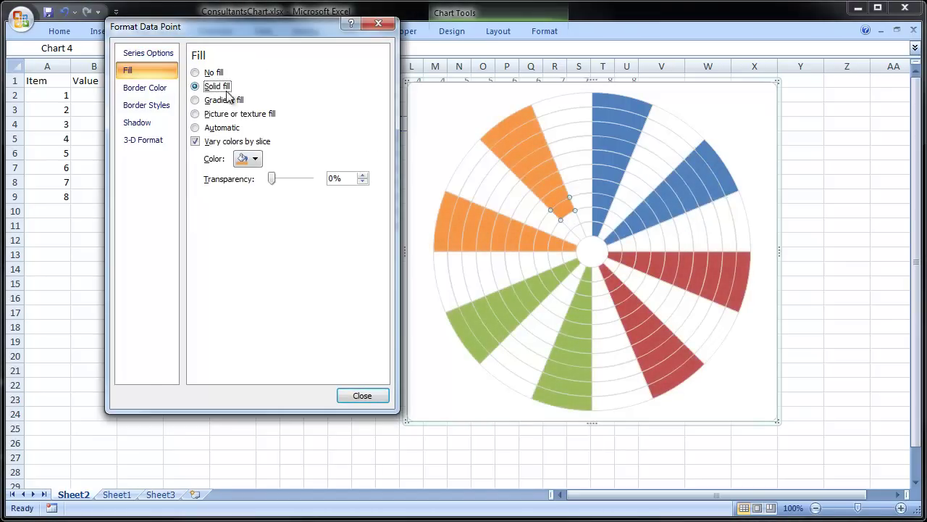
left_click(573, 223)
left_click(573, 226)
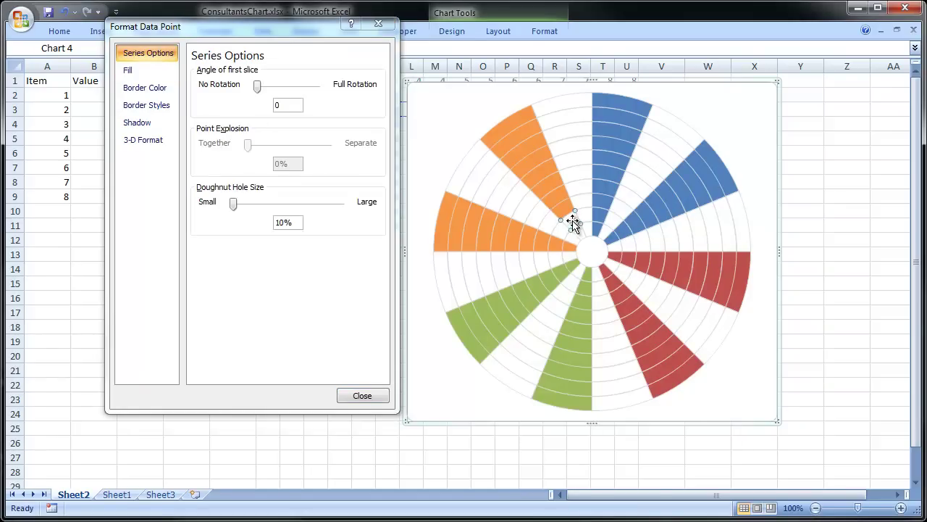
left_click(138, 70)
left_click(195, 85)
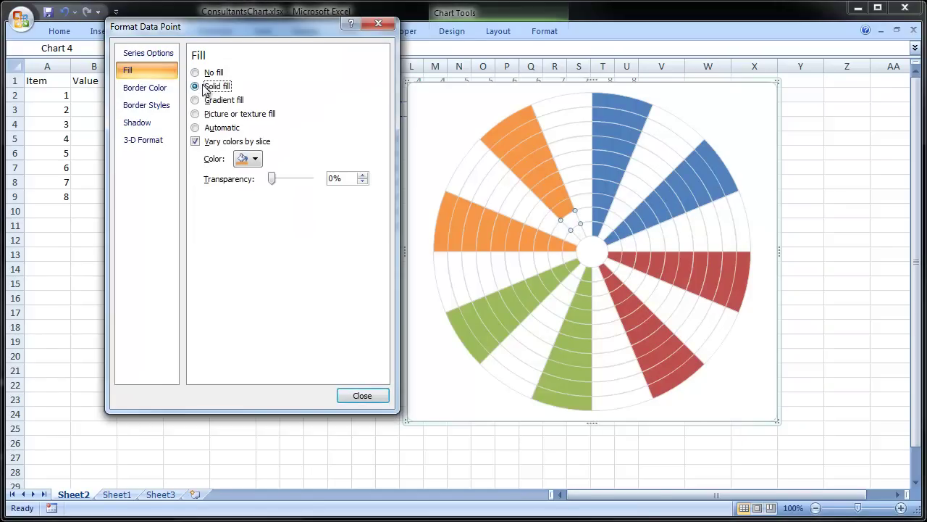
Solid-fill the last inner segment and close the formatting window.
left_click(579, 233)
left_click(580, 233)
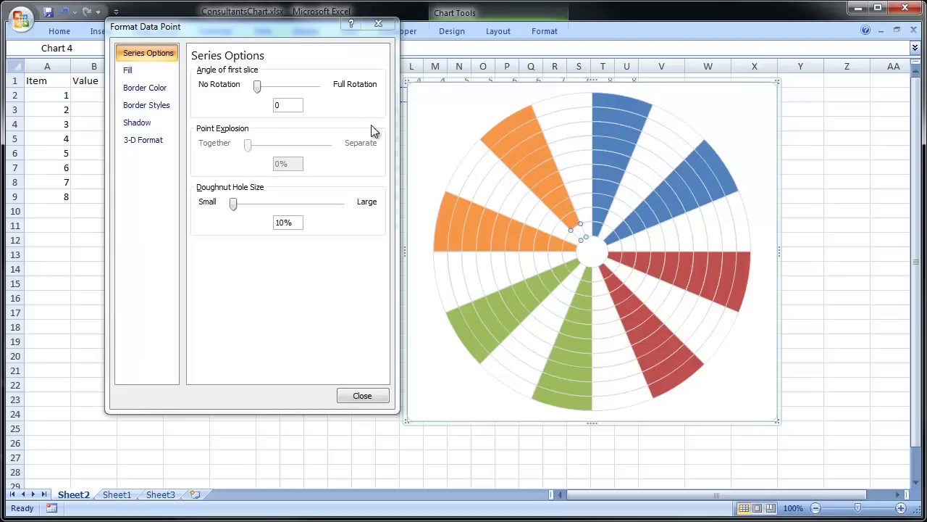
left_click(147, 71)
left_click(210, 87)
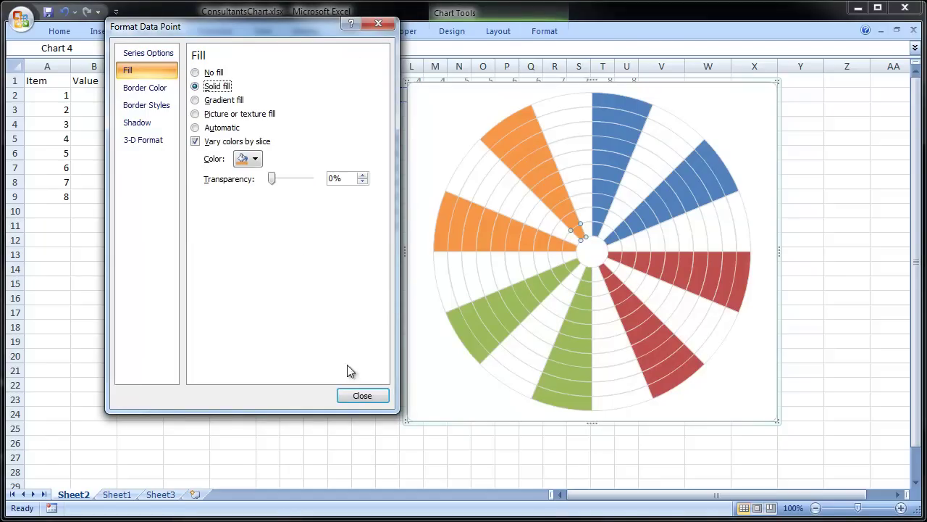
left_click(363, 396)
left_click(362, 394)
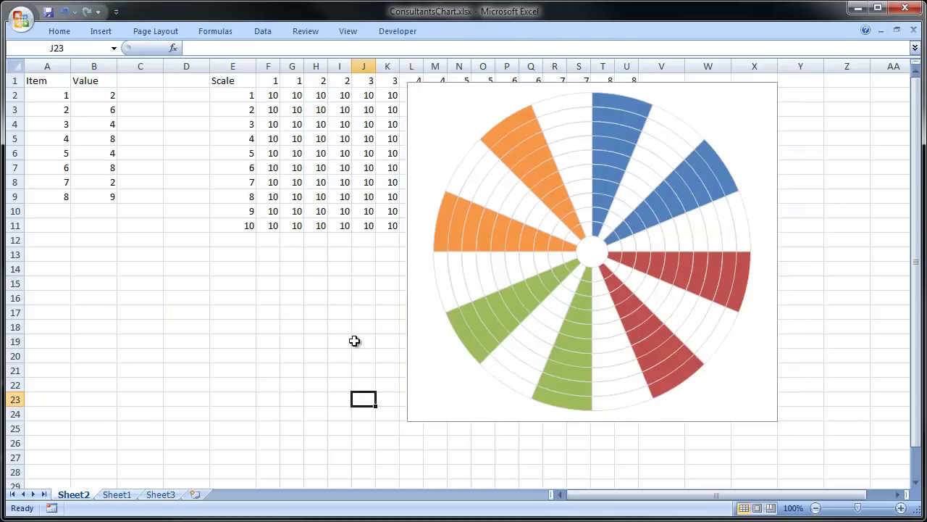
Shrink the doughnut chart into the lower right so F2:U11 is uncovered, selecting F2.
left_click(410, 84)
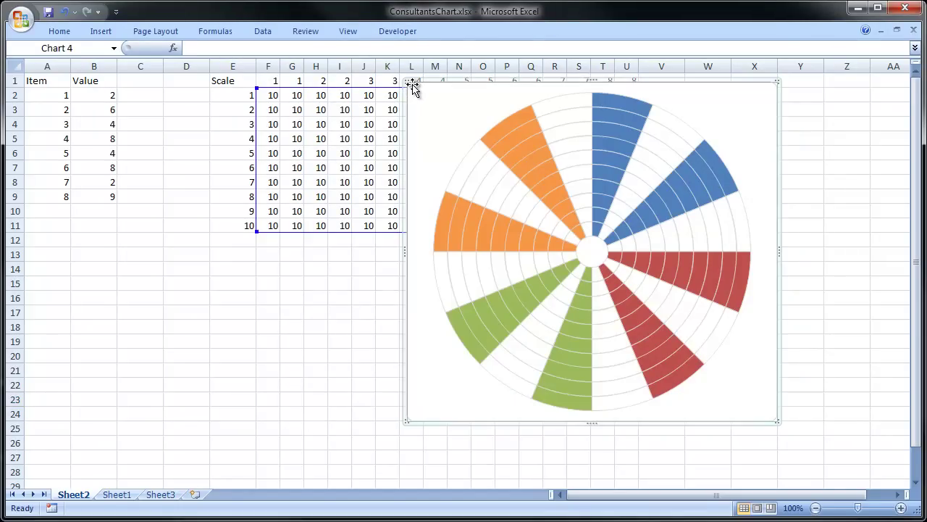
left_click_drag(410, 82, 507, 236)
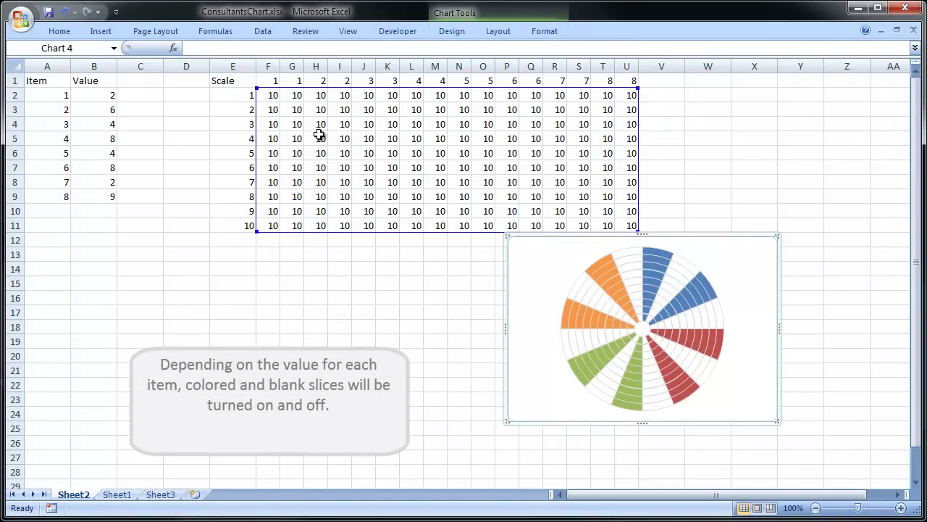
left_click(274, 98)
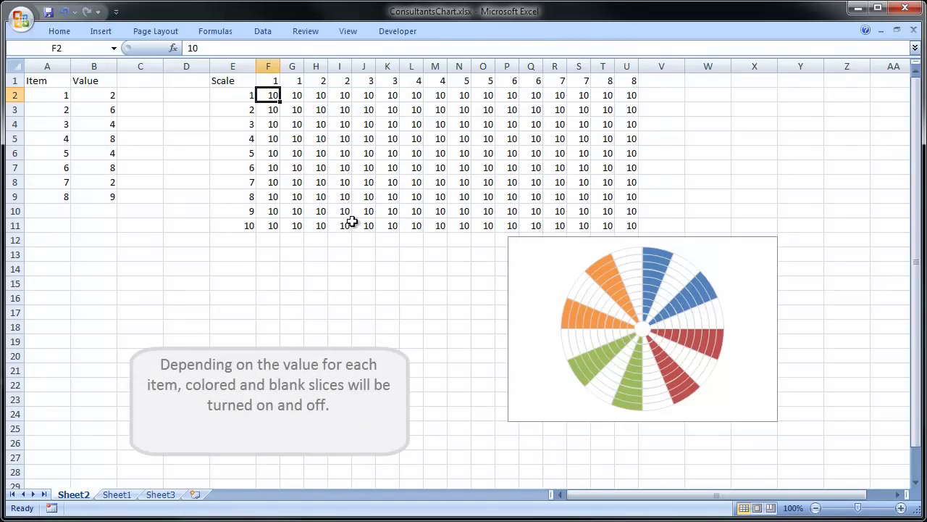
Enter =VLOOKUP(F$1,$A$2:$B$9,2,FALSE) in F2, returning item 1's value of 3.
type("=")
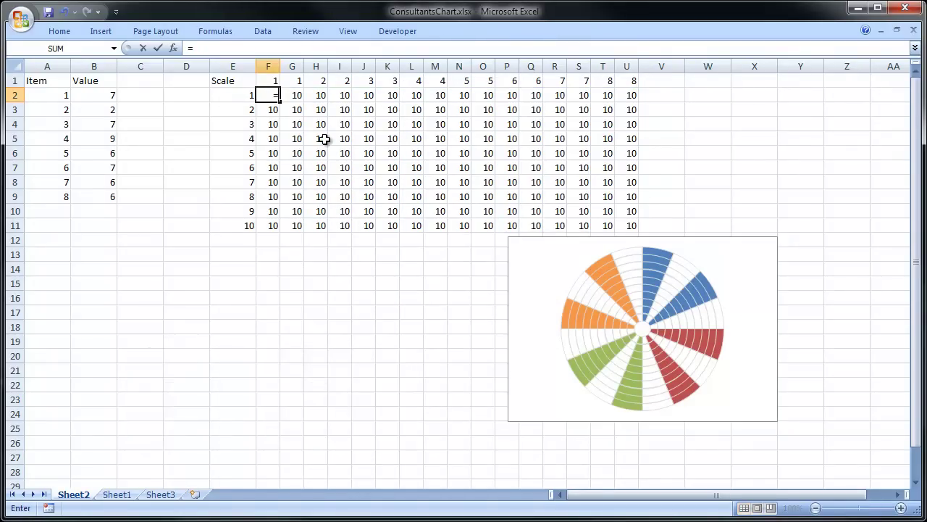
type("vlookup(")
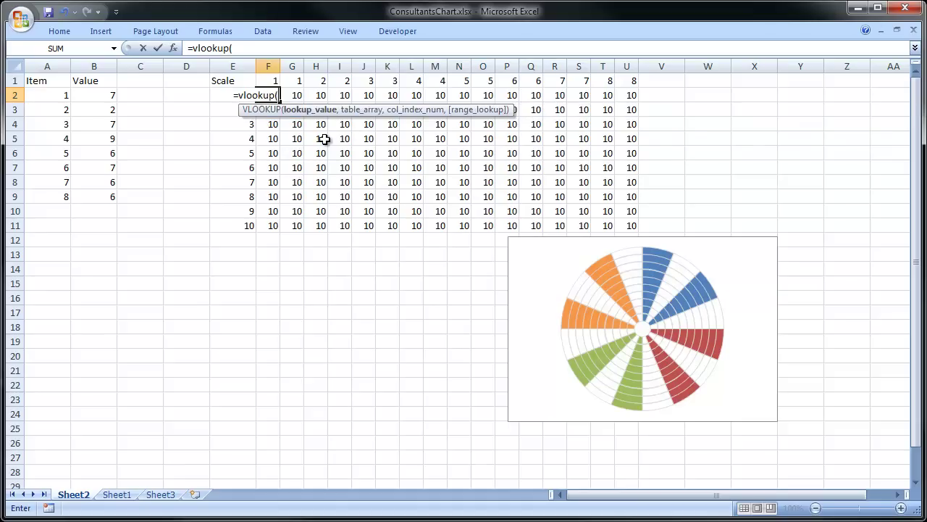
key("Escape")
type("=")
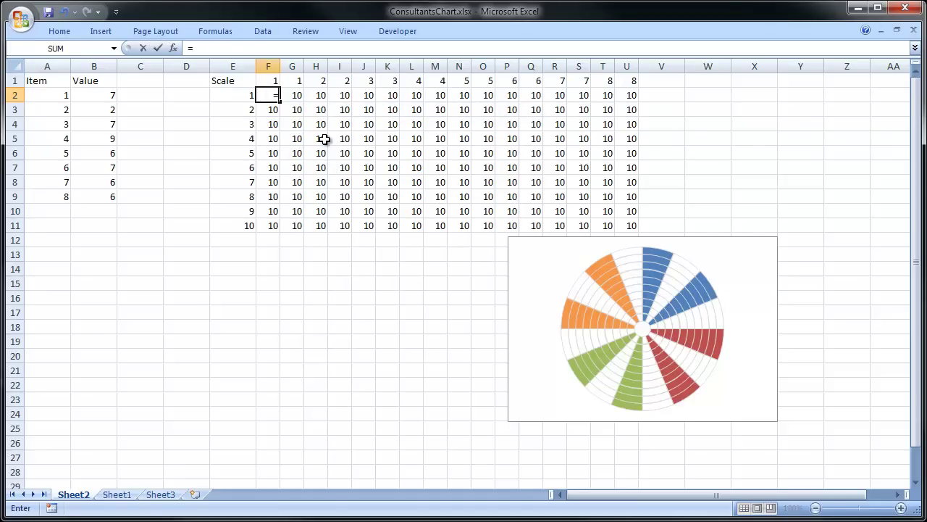
type("vlookup")
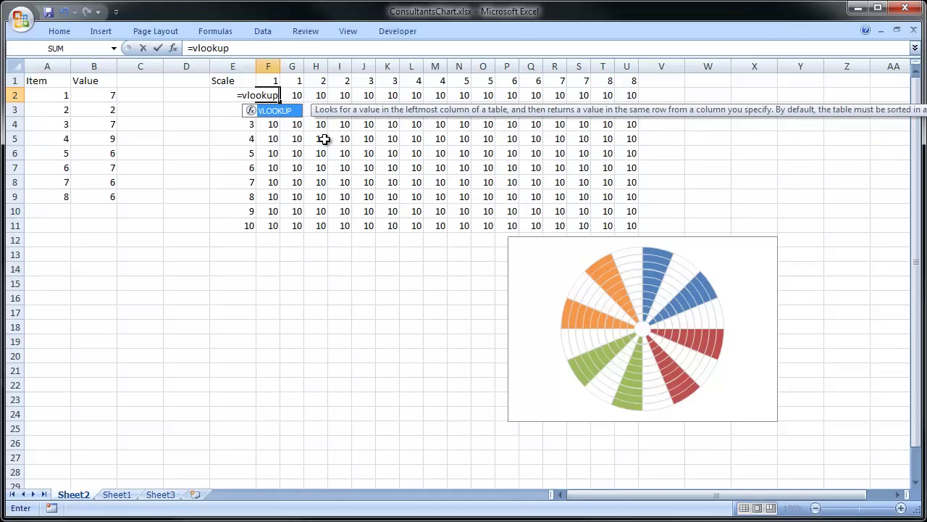
type("(")
key("Up")
key("F4")
key("F4")
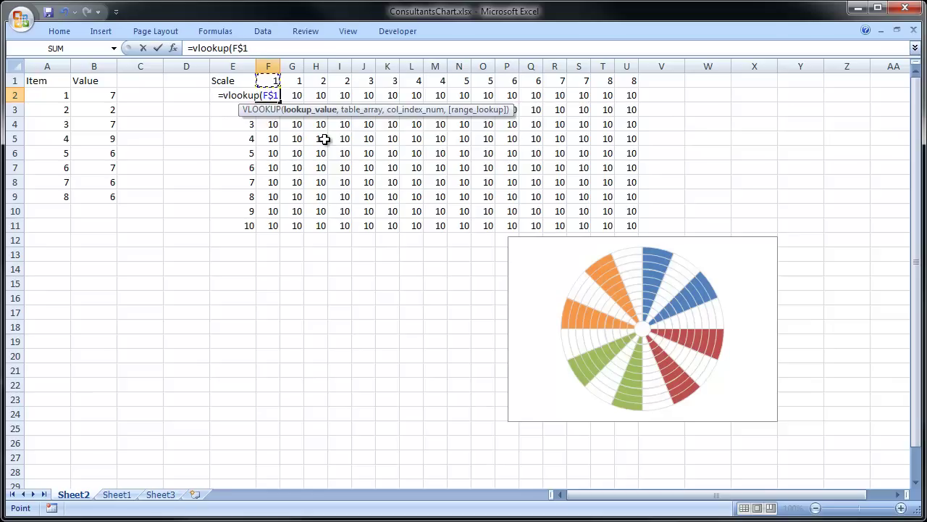
type(",")
key("Left")
key("Left")
key("Left")
key("ctrl+shift+Down")
key("shift+Right")
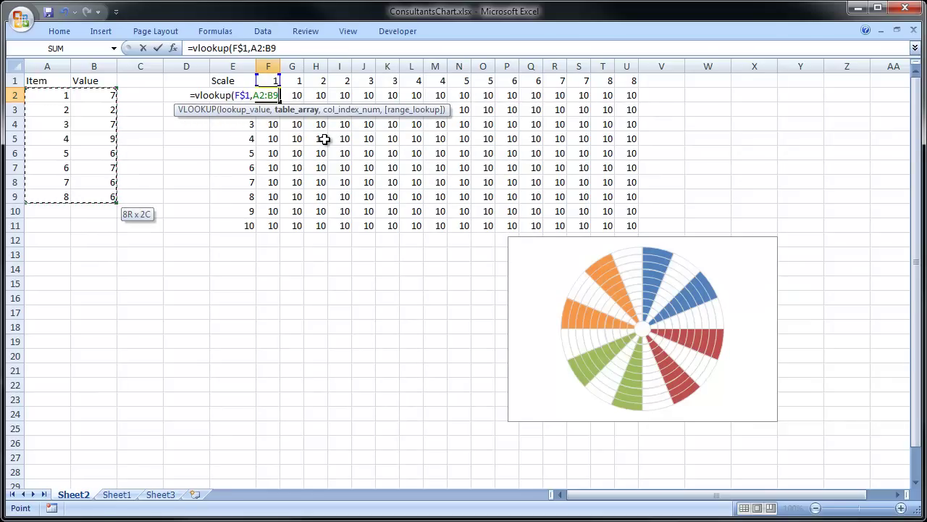
key("F4")
type("$B$9,2")
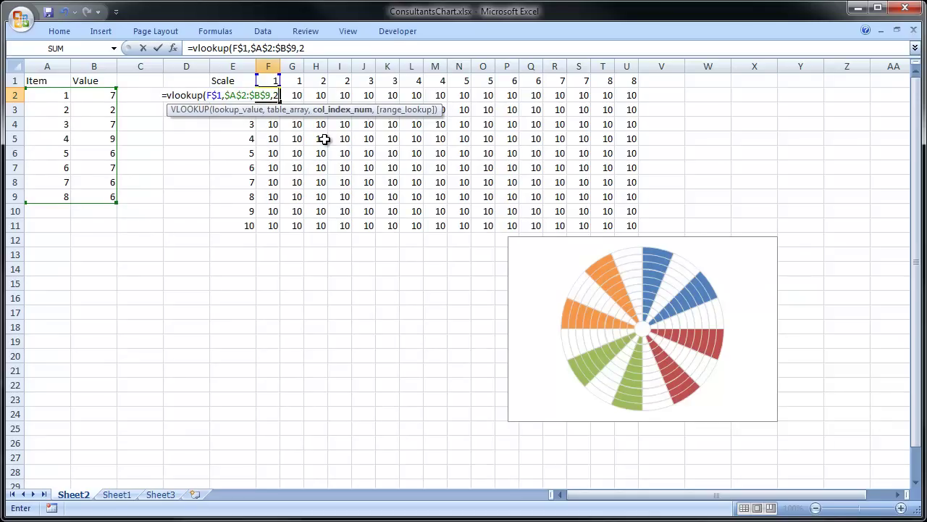
type(",false")
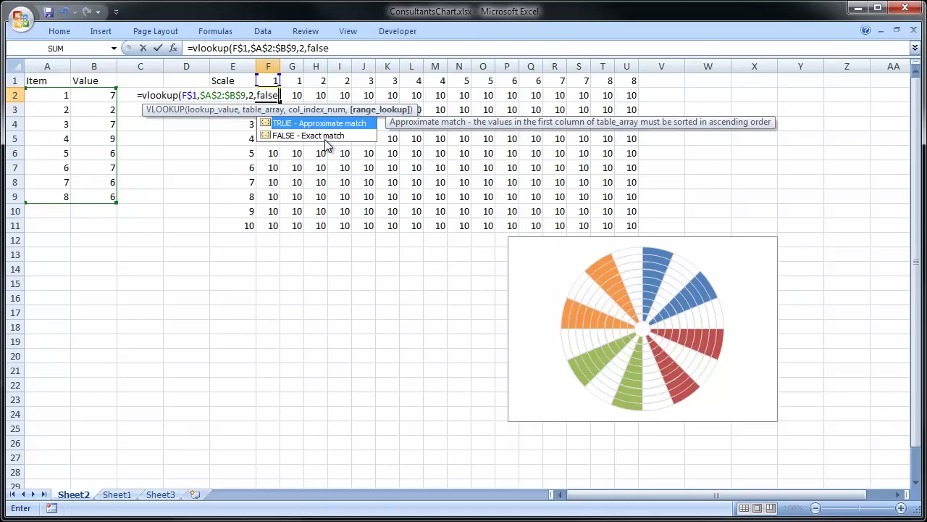
type(")")
key("ctrl+Return")
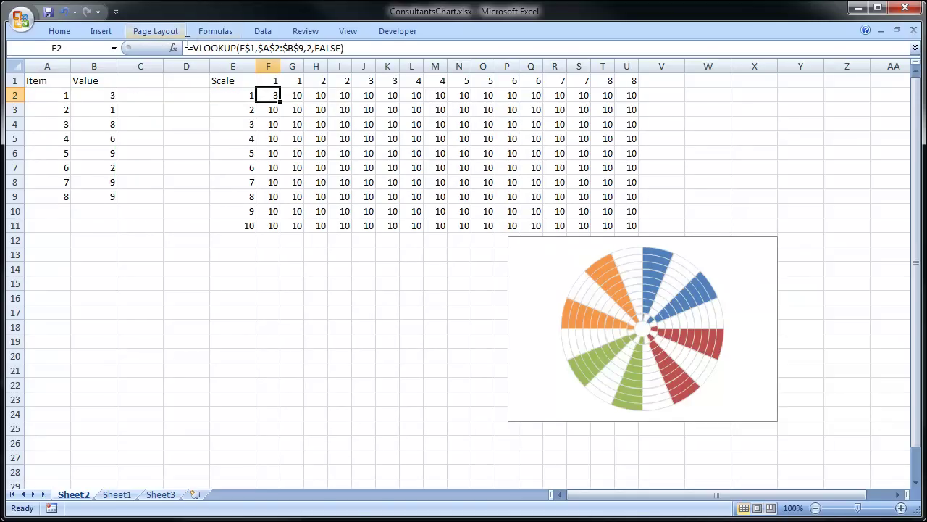
Wrap F2's lookup into =IF(VLOOKUP(F$1,$A$2:$B$9,2,FALSE)>=$E2,10,0) and commit it.
left_click(191, 47)
type("if(")
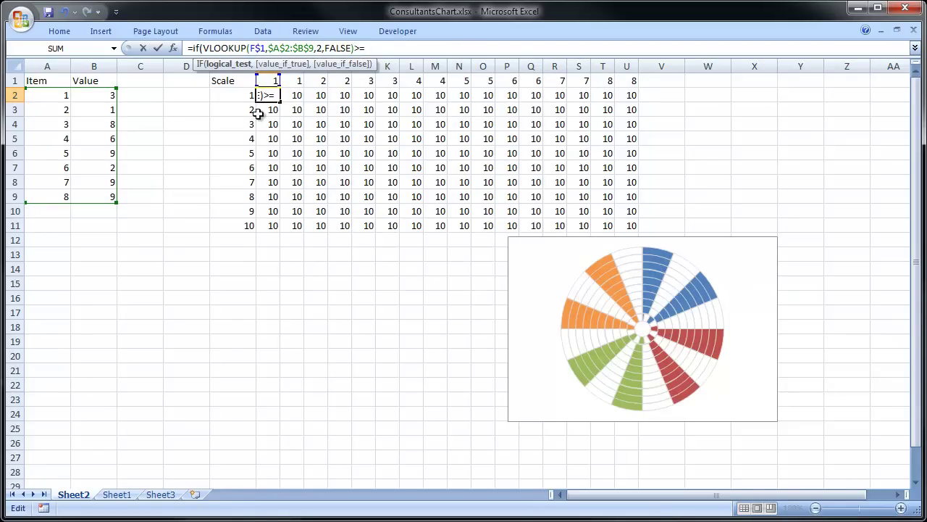
key("Left")
key("F4")
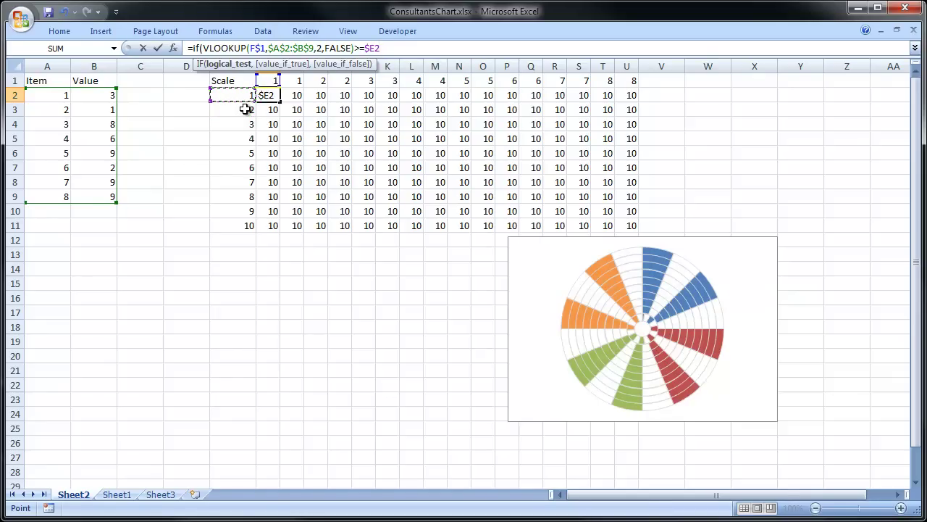
type(",2")
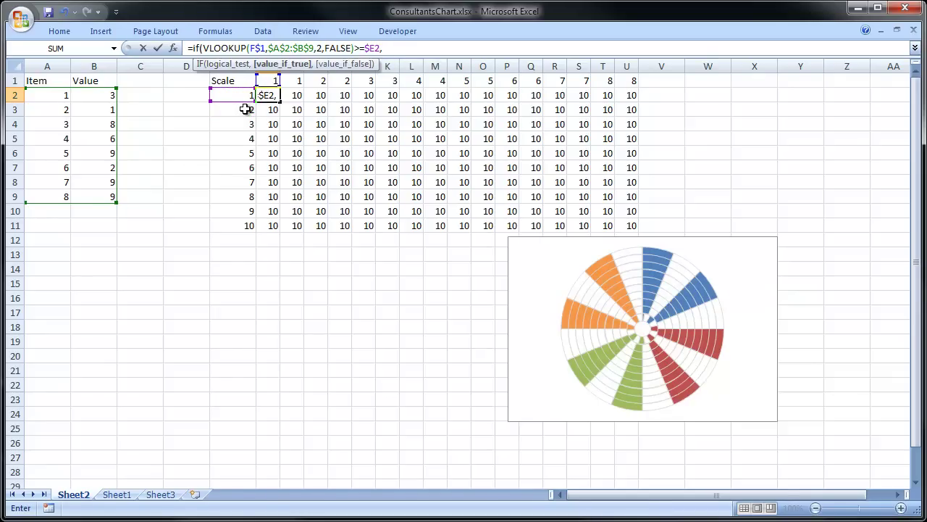
type(",0")
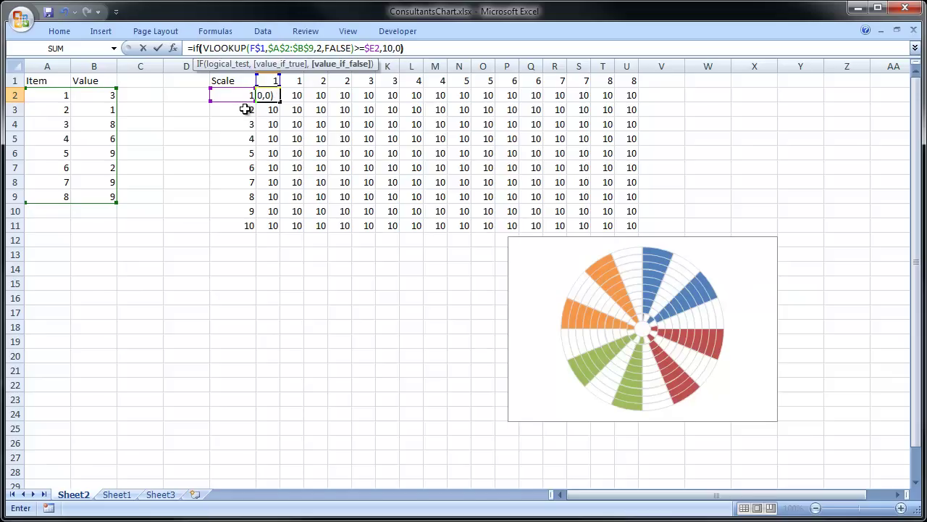
key("ctrl+Return")
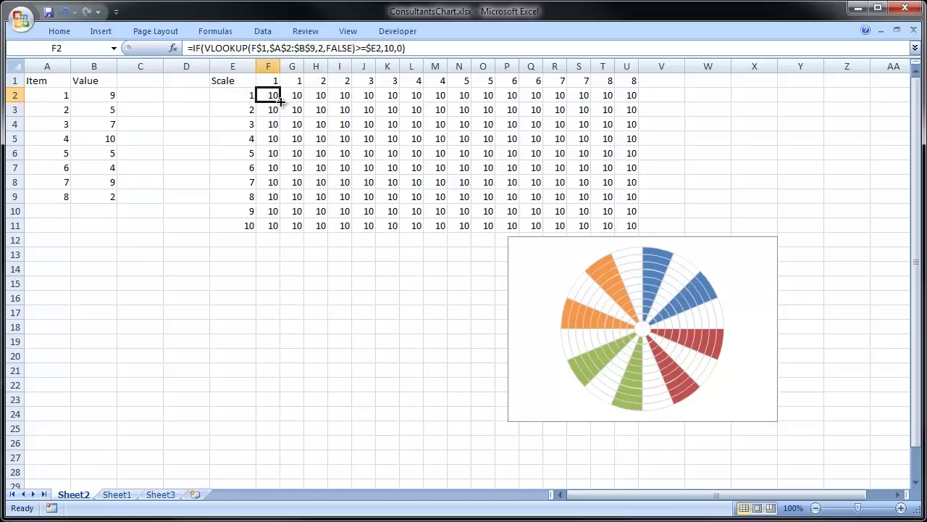
Enter =IF(F2=10,0,10) in G2, then fill F2:G2 down through row 11.
left_click(290, 96)
type("=if(")
key("Left")
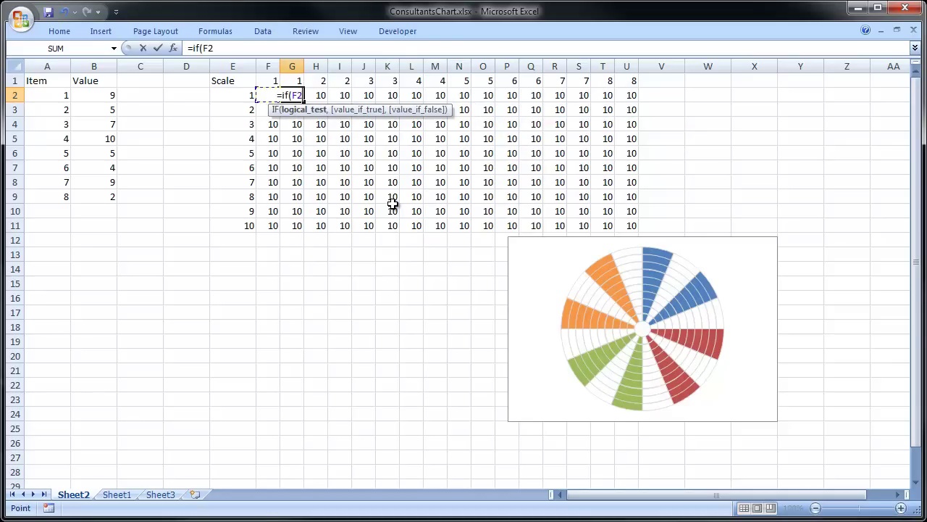
type("=10,0,10)")
key("ctrl+Return")
key("Left")
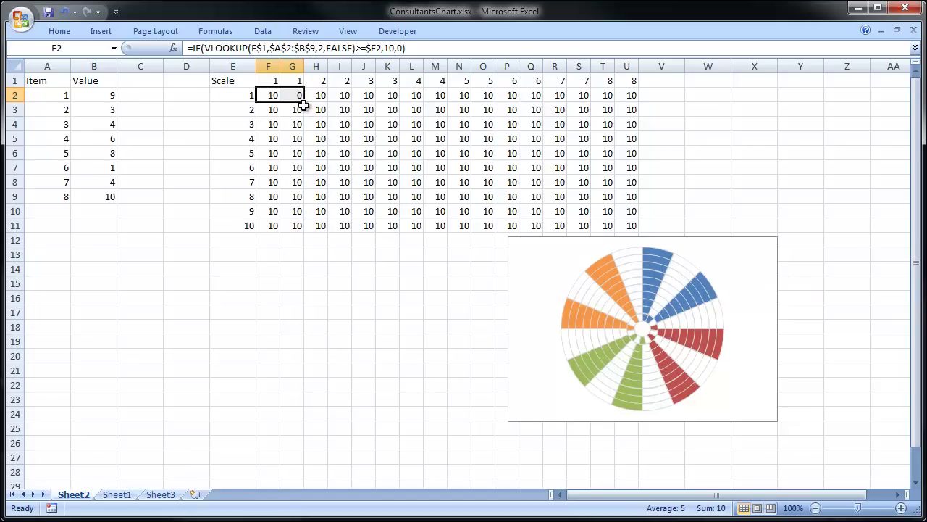
left_click_drag(302, 102, 302, 233)
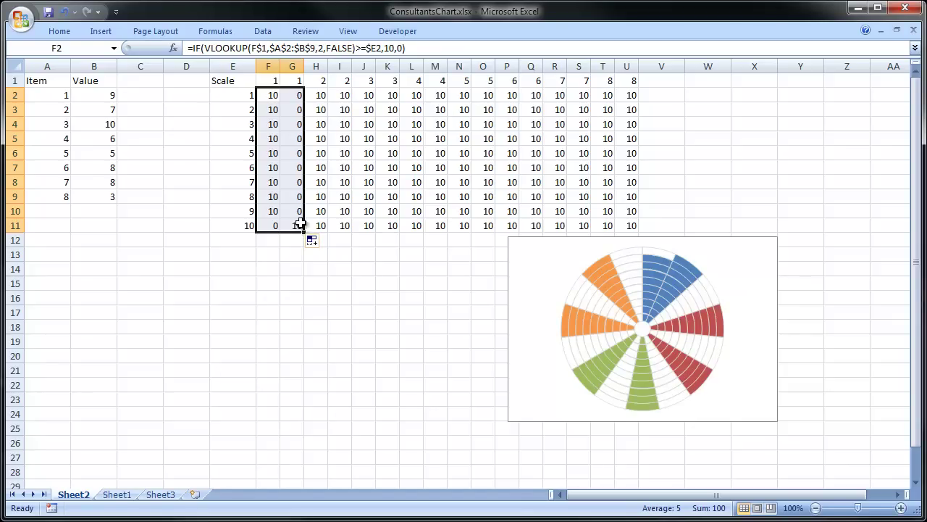
Copy the F2:G11 formula block and paste it at H2, J2 and L2.
right_click(292, 124)
left_click(320, 149)
left_click(319, 95)
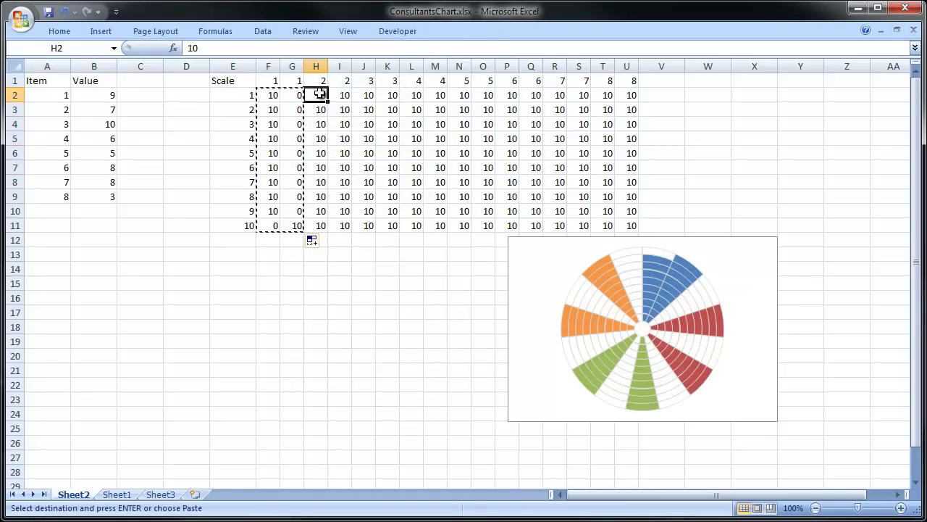
right_click(319, 95)
left_click(347, 134)
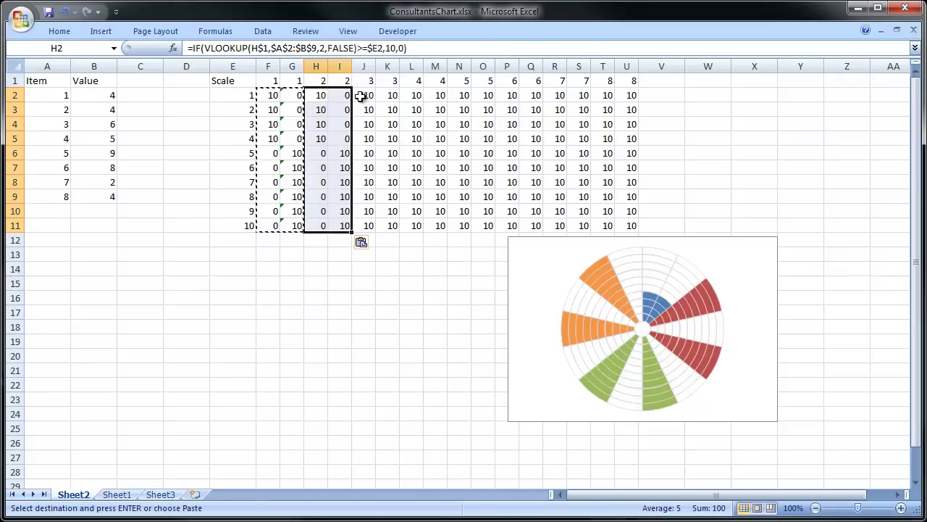
left_click(365, 95)
right_click(366, 95)
left_click(380, 134)
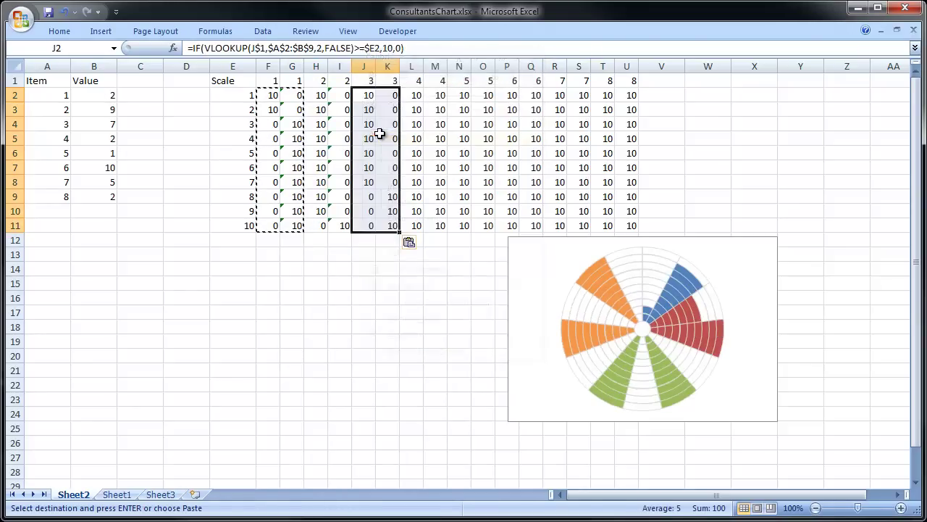
right_click(415, 96)
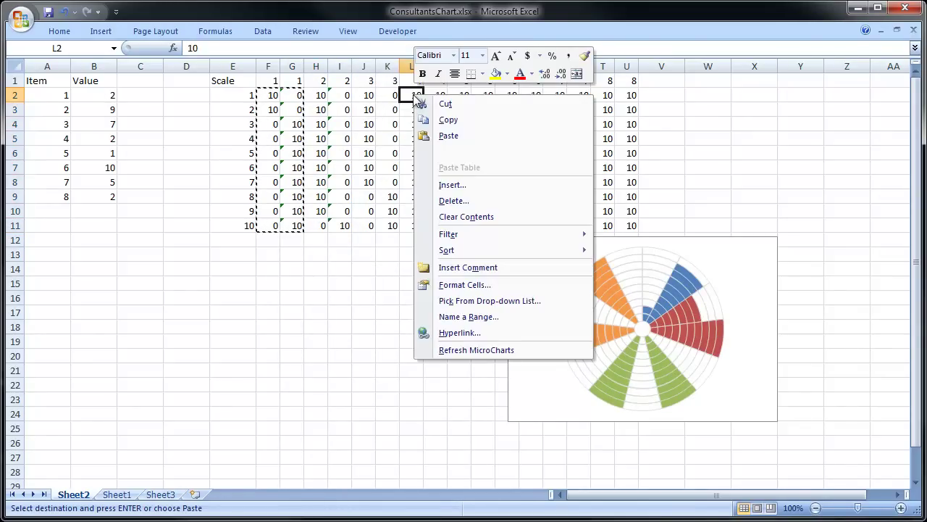
left_click(448, 135)
Paste the same formula block at N2, P2, R2 and T2, then deselect.
left_click(461, 94)
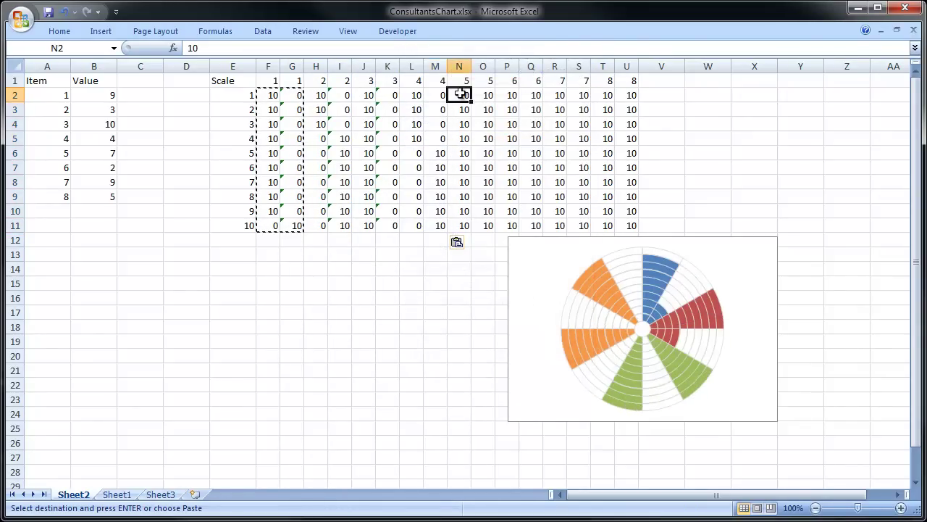
right_click(460, 94)
left_click(494, 133)
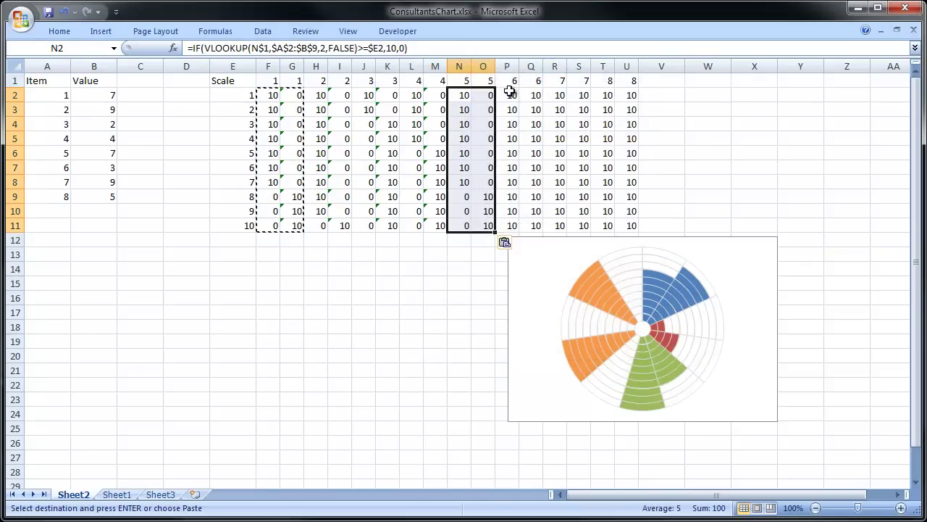
right_click(510, 92)
left_click(534, 125)
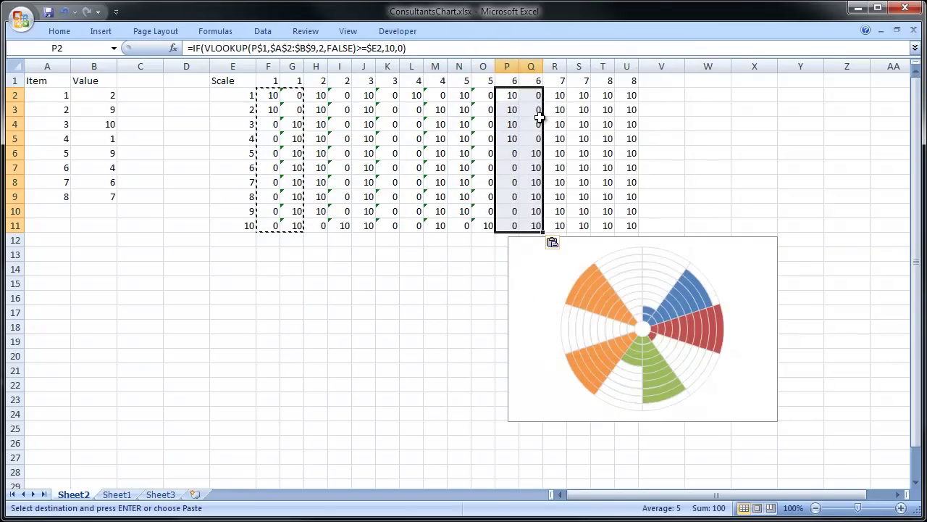
left_click(554, 94)
right_click(556, 95)
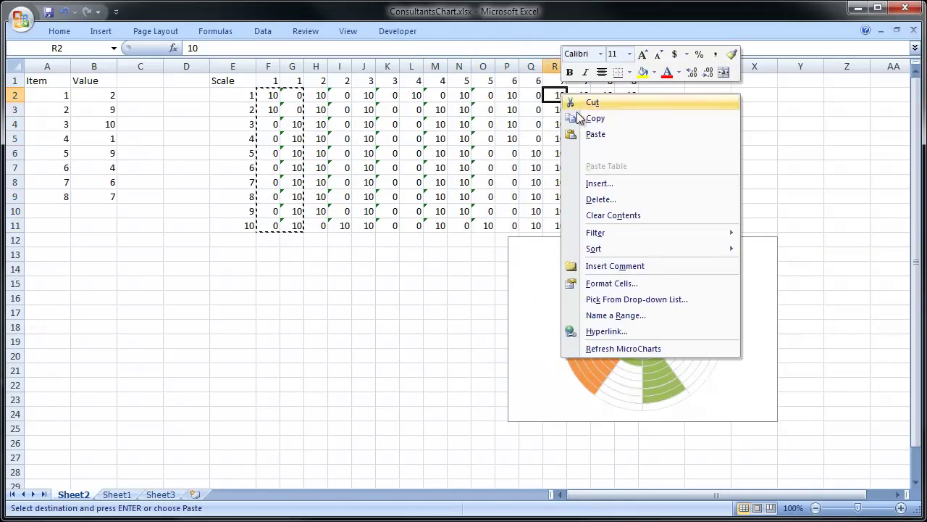
left_click(595, 134)
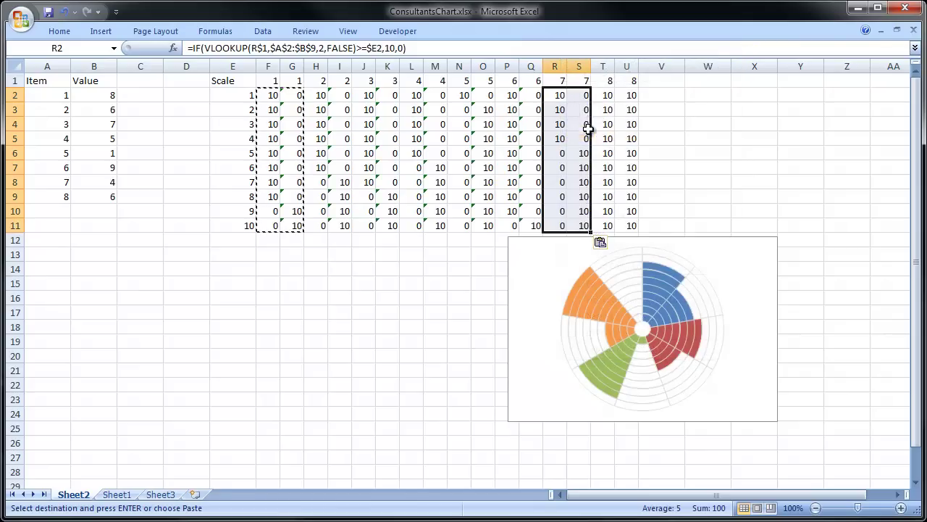
left_click(601, 94)
right_click(602, 95)
left_click(623, 136)
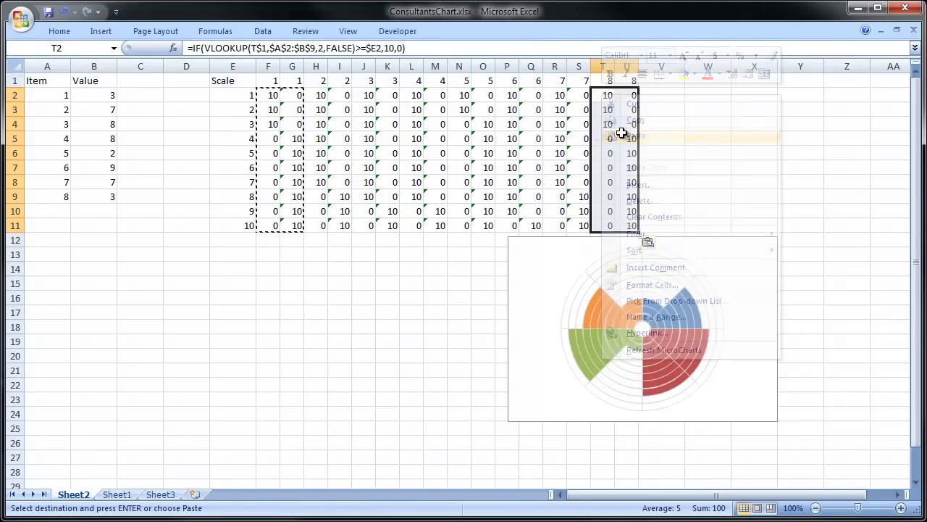
left_click(442, 284)
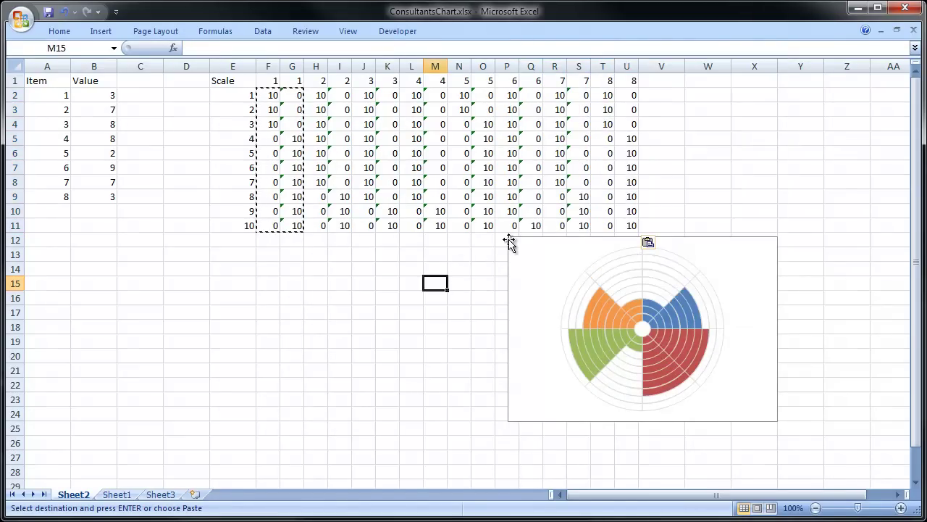
Drag the rose chart up over F2 and stretch its corner to enlarge it.
left_click_drag(505, 240, 254, 99)
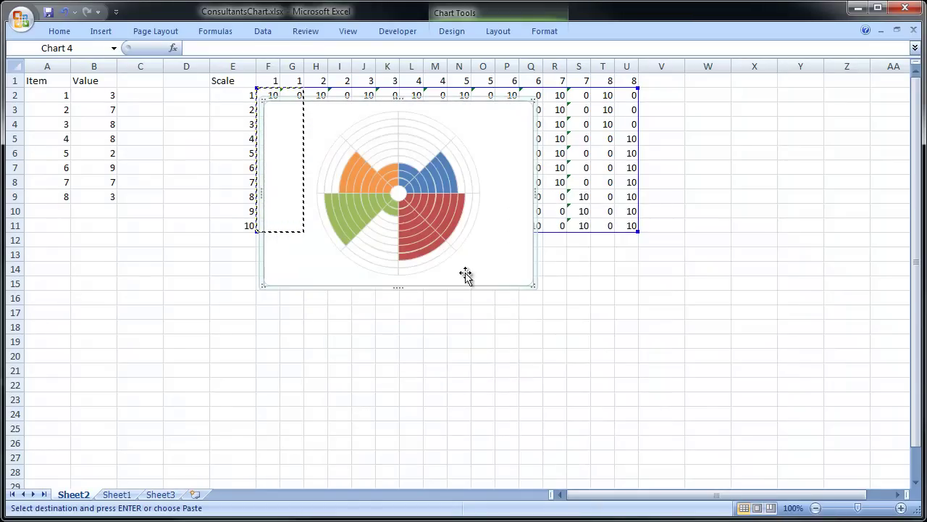
mouse_move(533, 286)
left_mouse_down()
mouse_move(528, 335)
mouse_move(617, 461)
left_mouse_up()
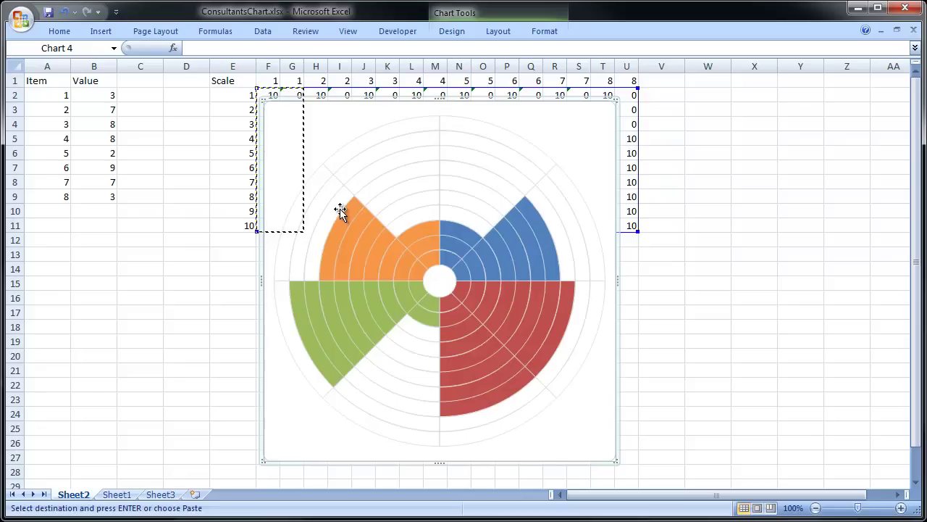
left_click(214, 210)
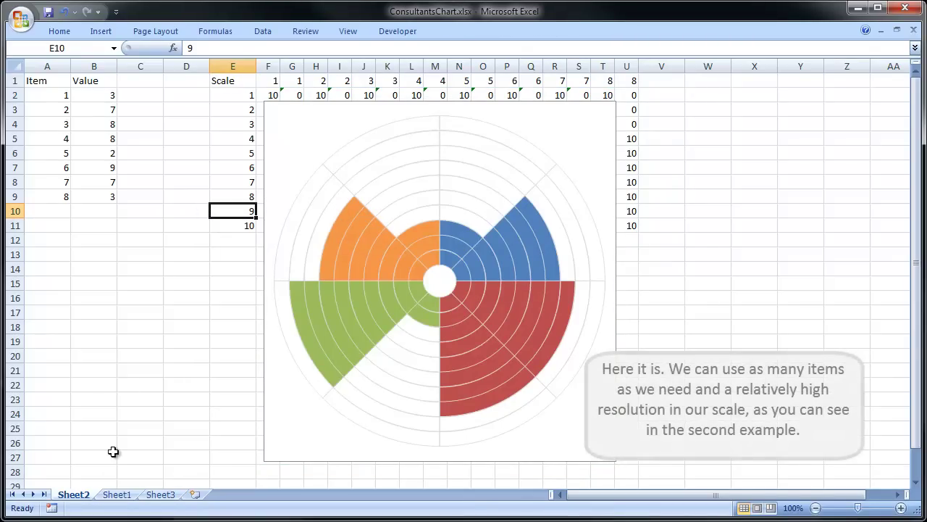
On Sheet1, drag the 22-item rose chart's corner to enlarge it, then return to Sheet2.
left_click(117, 496)
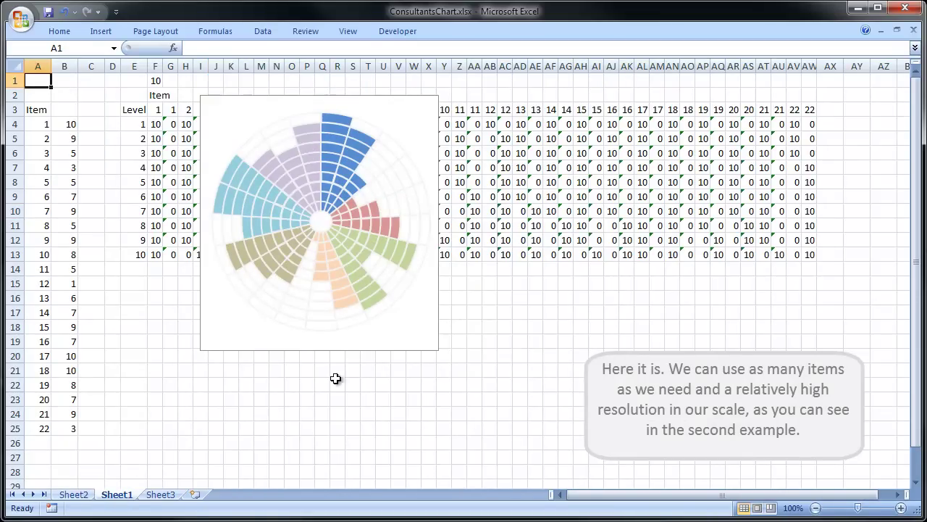
left_click(437, 348)
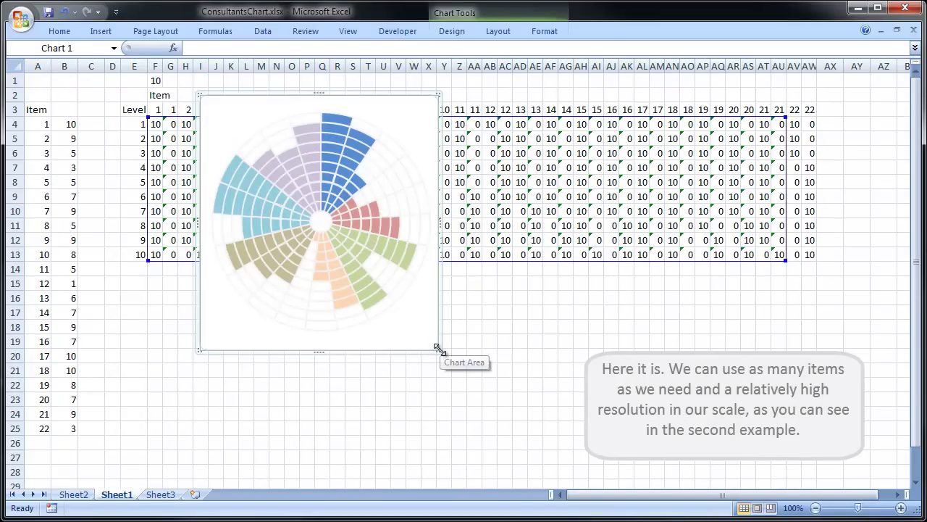
left_click_drag(439, 350, 543, 483)
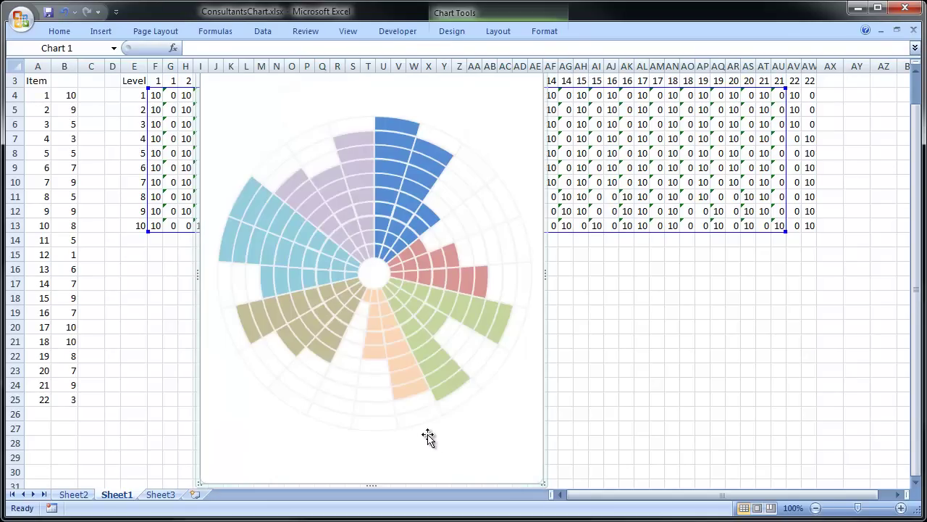
left_click(75, 494)
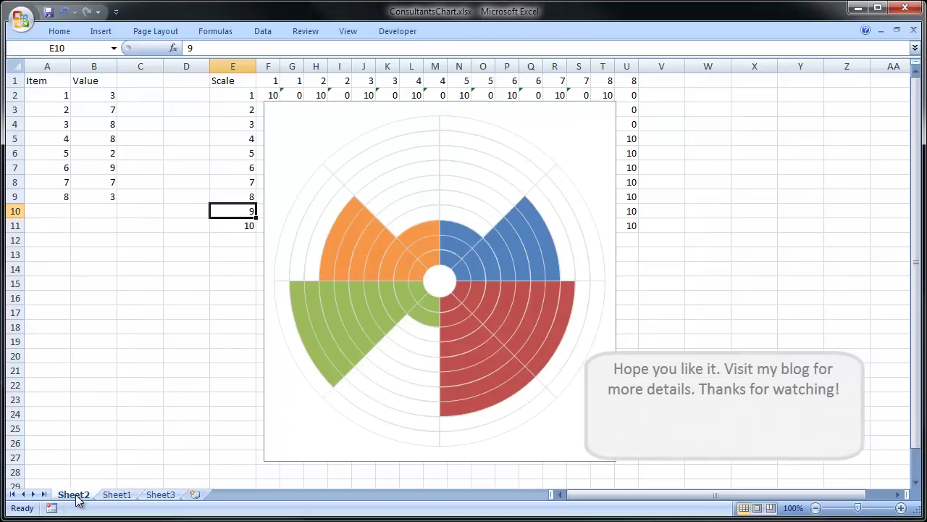
left_click(227, 294)
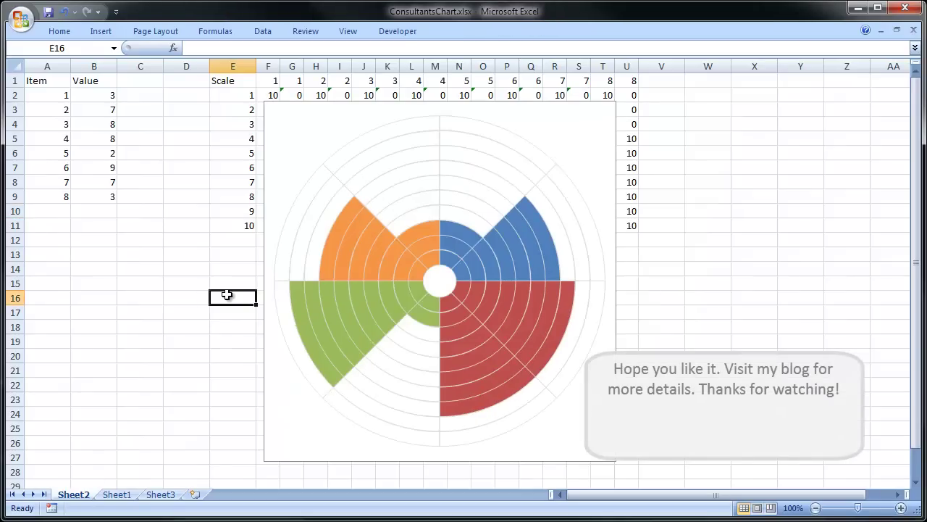